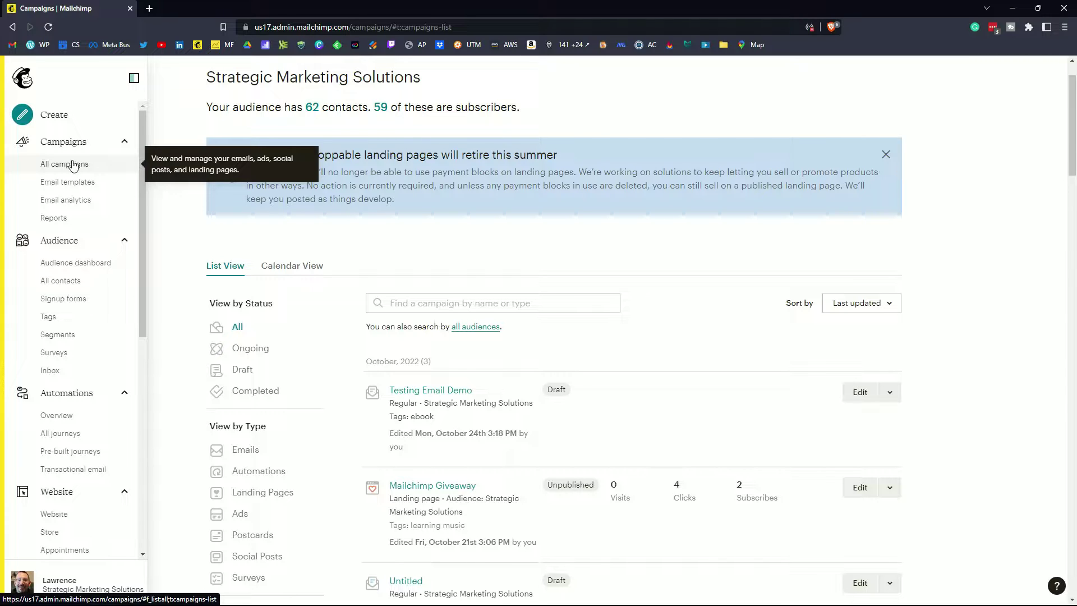
Scroll the All campaigns list down to the Testing Email Demo draft
scroll(669, 305, down, 2)
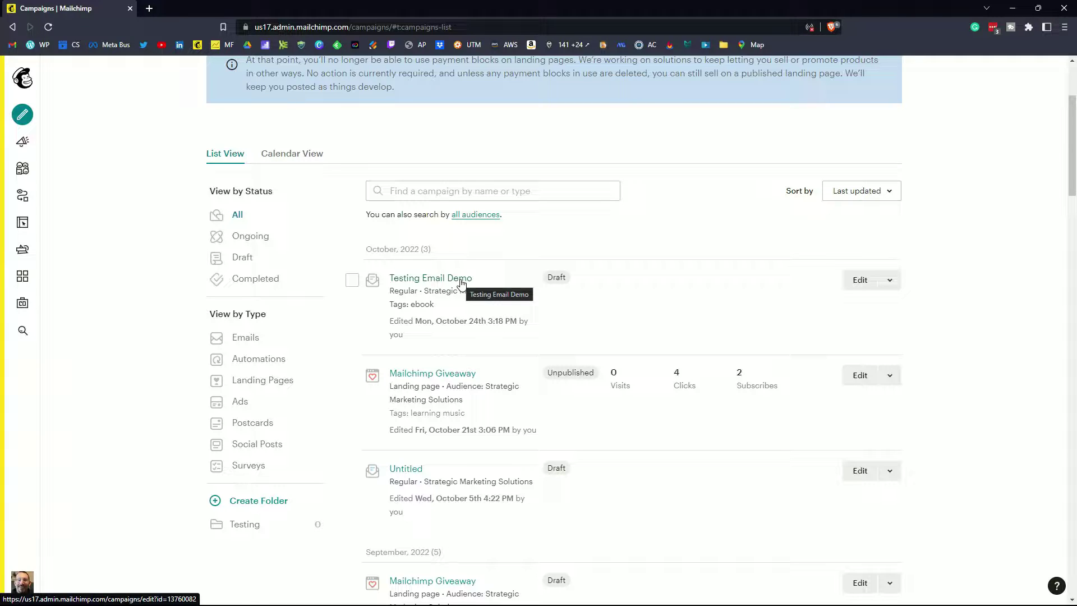
click(858, 281)
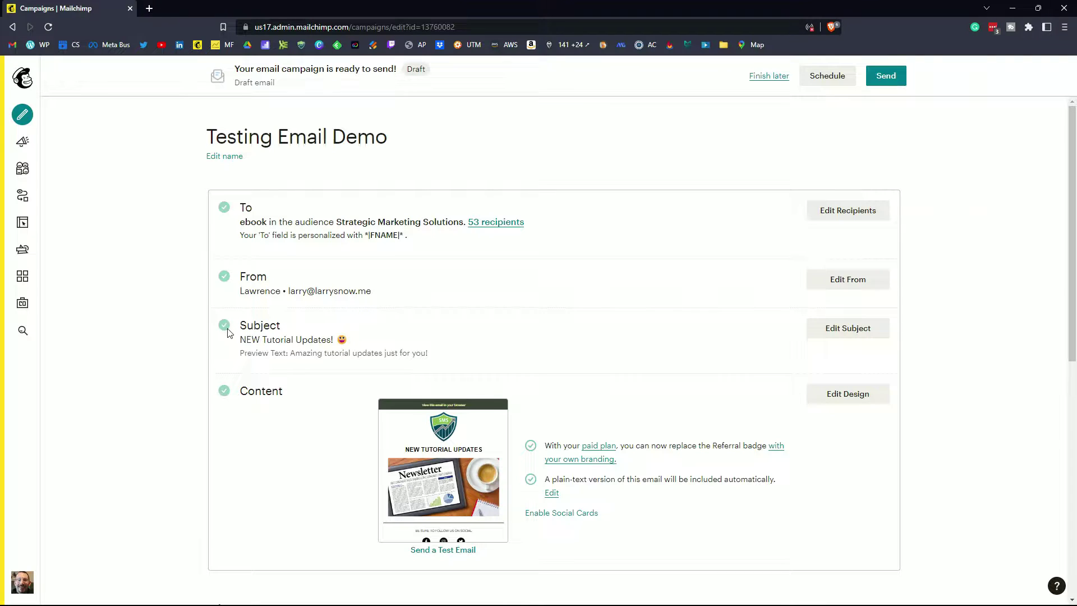
scroll(255, 399, down, 2)
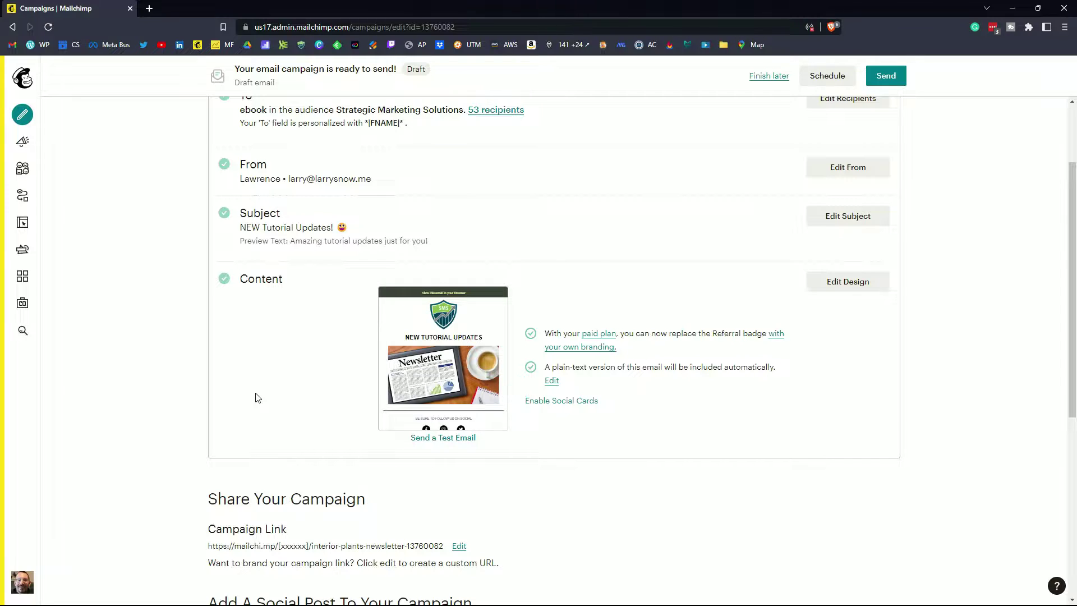
scroll(709, 372, up, 2)
scroll(707, 372, down, 6)
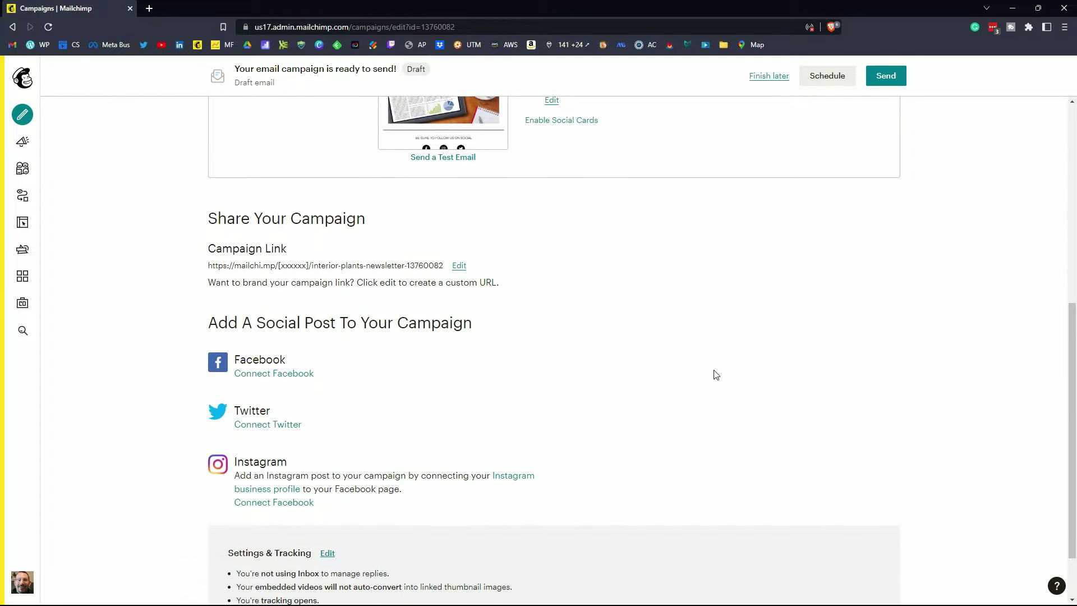
scroll(695, 371, down, 2)
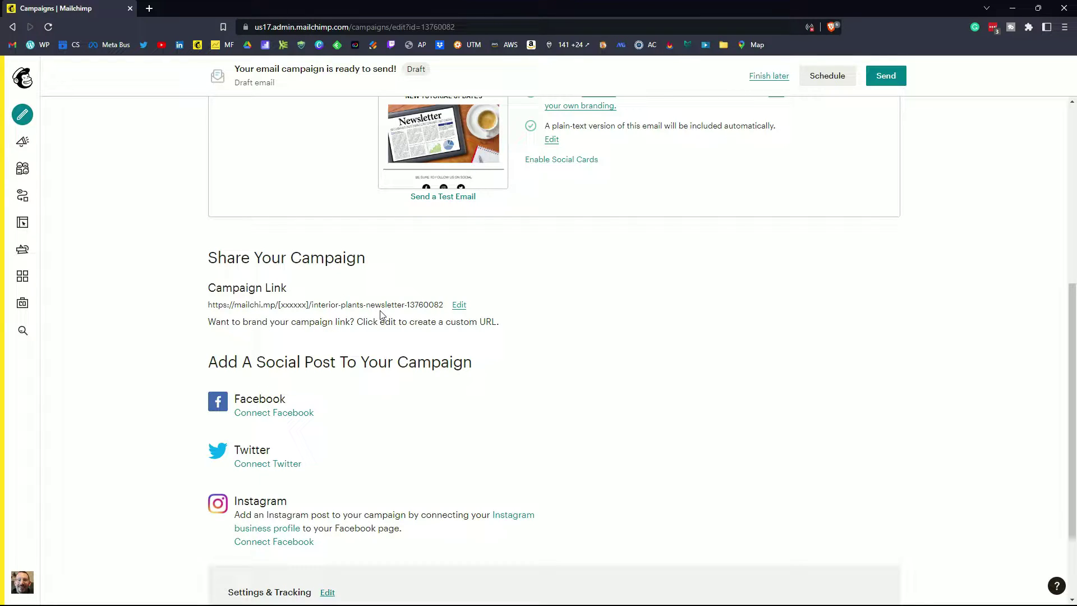
Change the campaign link path to 'new-tutorial-updates' and save it
click(458, 306)
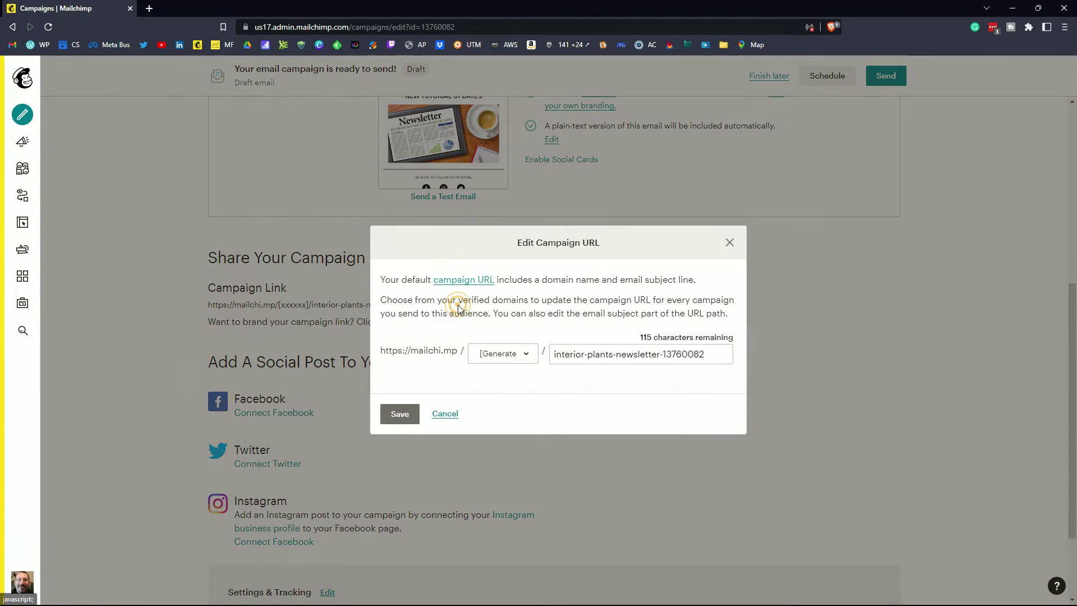
triple_click(706, 355)
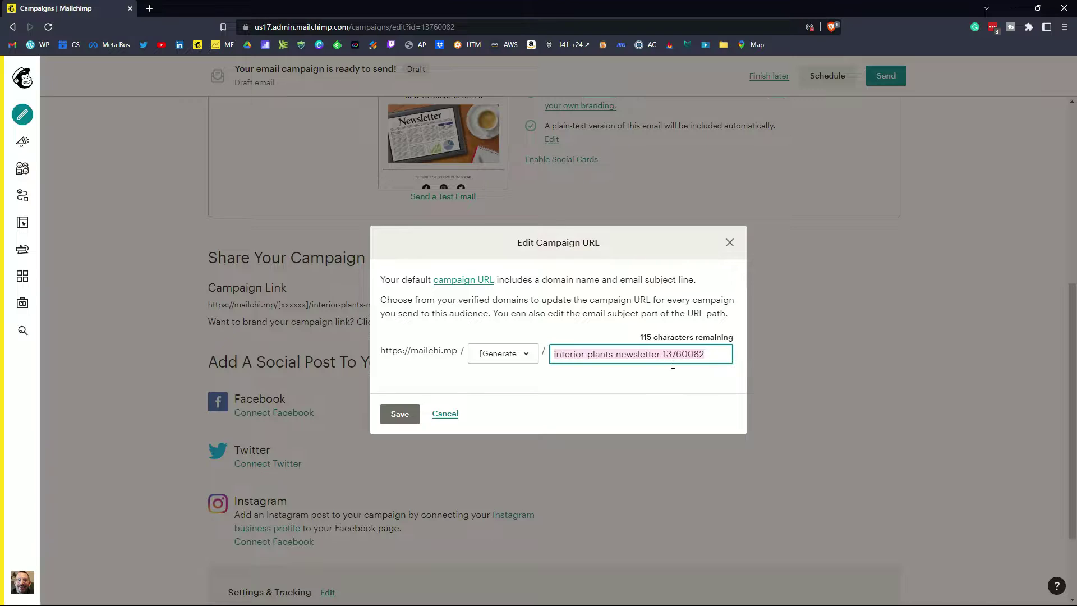
text(new-tuto)
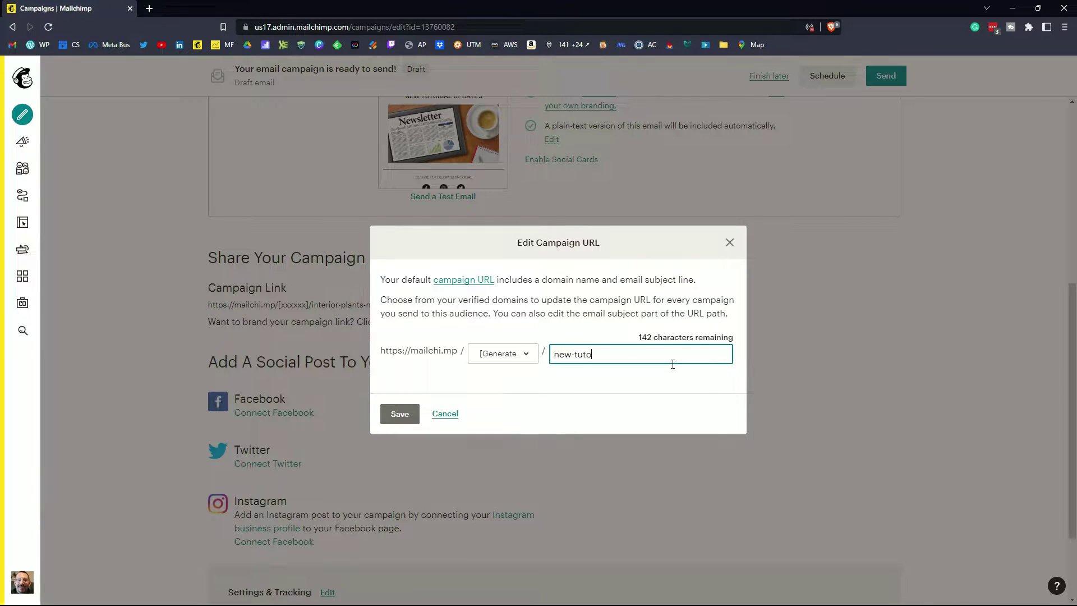
text(rial-updates)
click(399, 422)
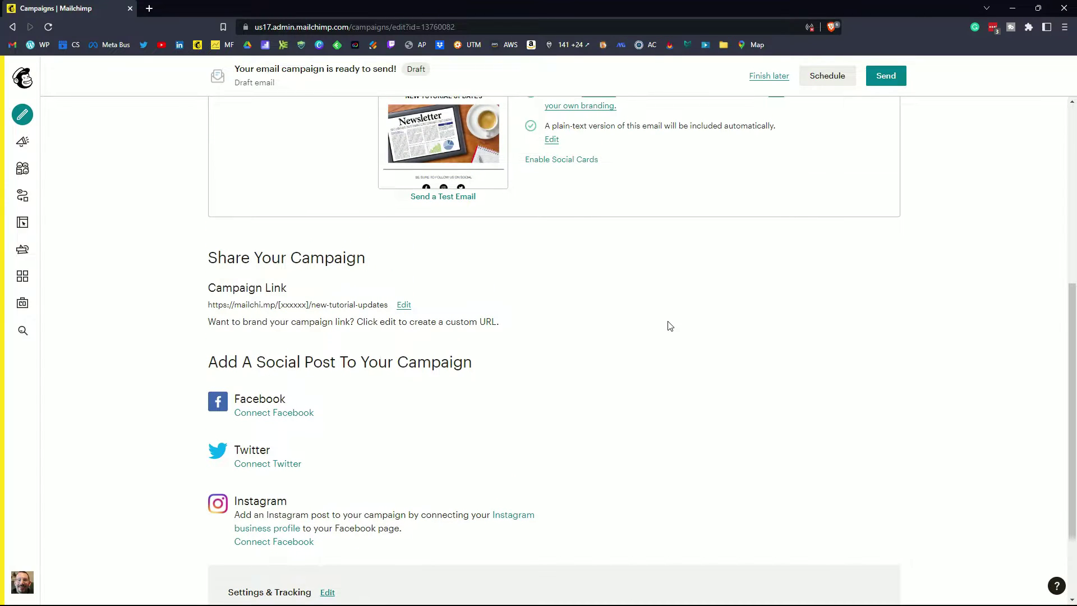
scroll(669, 325, up, 6)
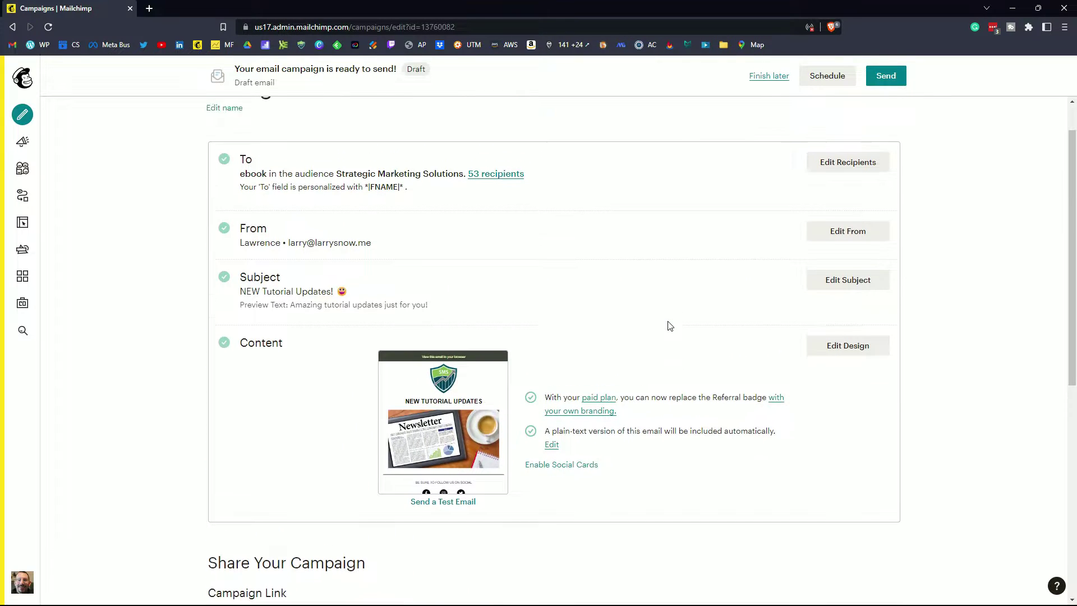
scroll(659, 317, down, 2)
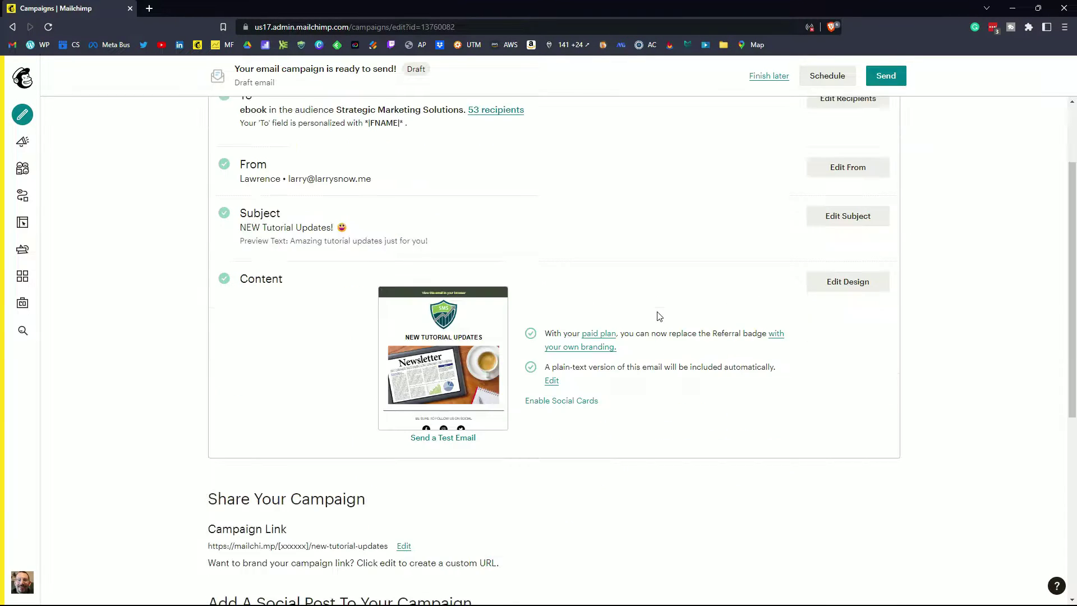
Add a paragraph under the heading reading 'Hi *|FNAME|*' using the First Name merge tag
click(848, 282)
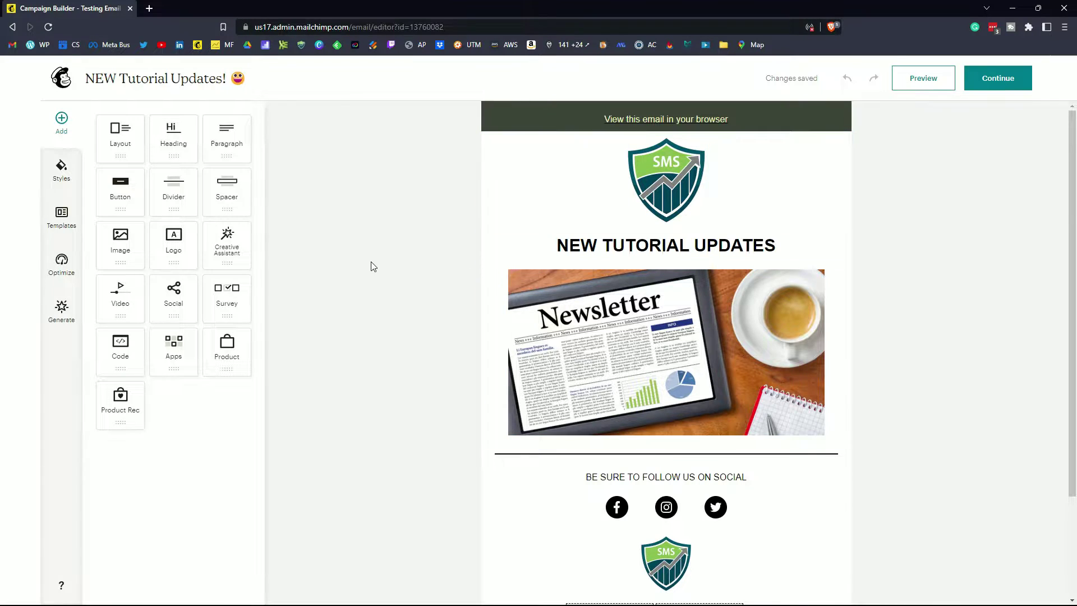
drag(229, 140, 537, 264)
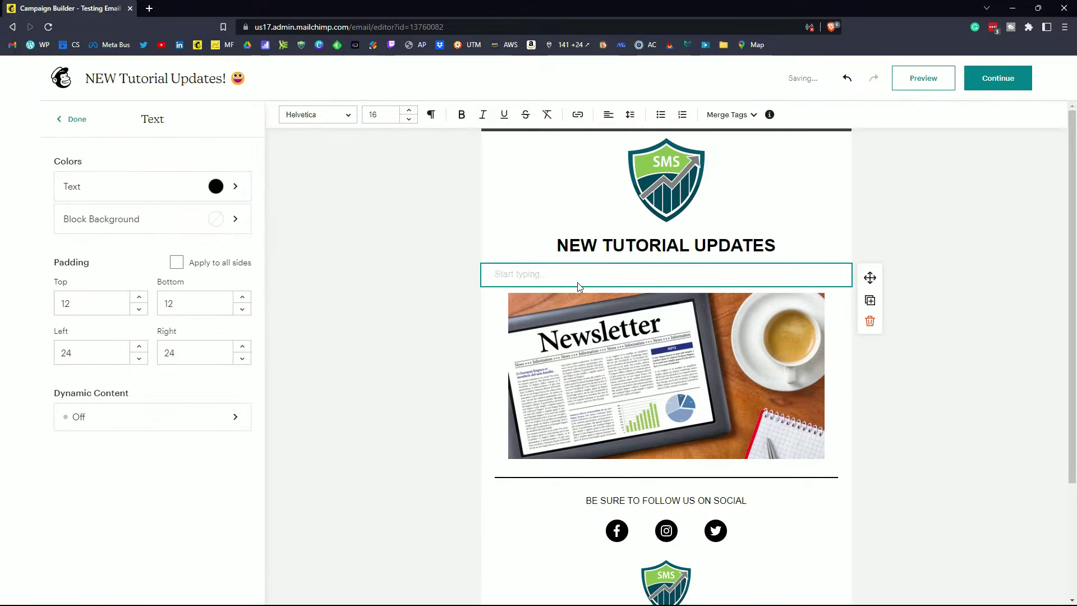
text(Hi)
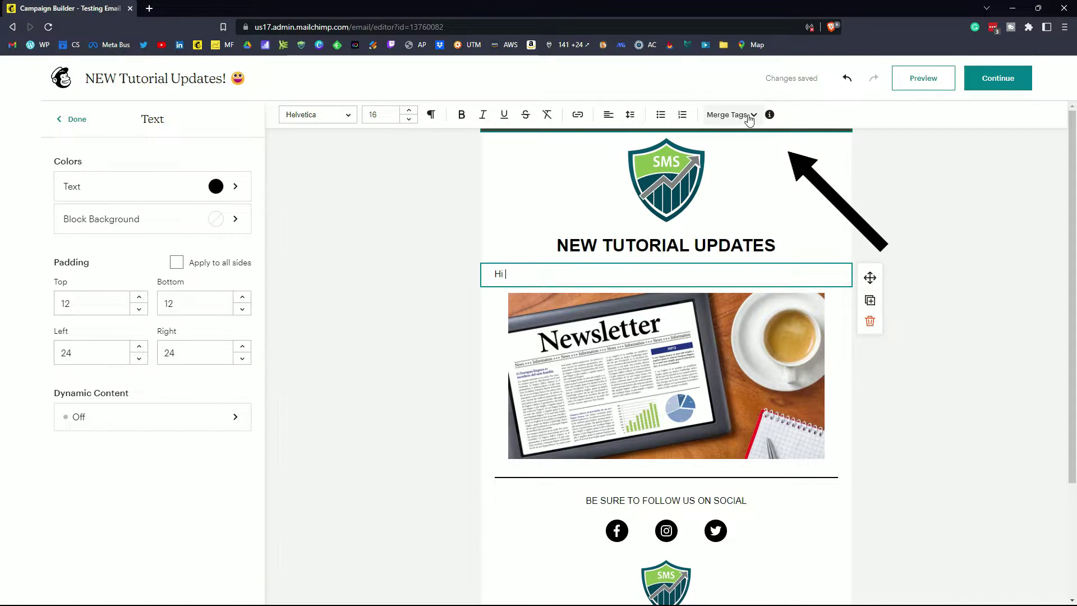
click(749, 118)
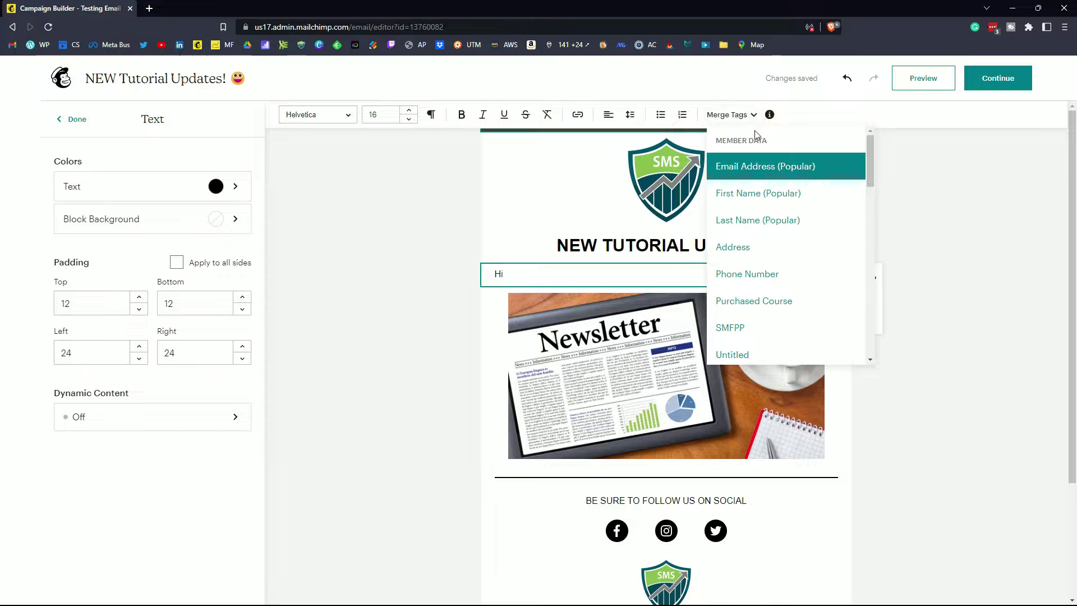
click(758, 193)
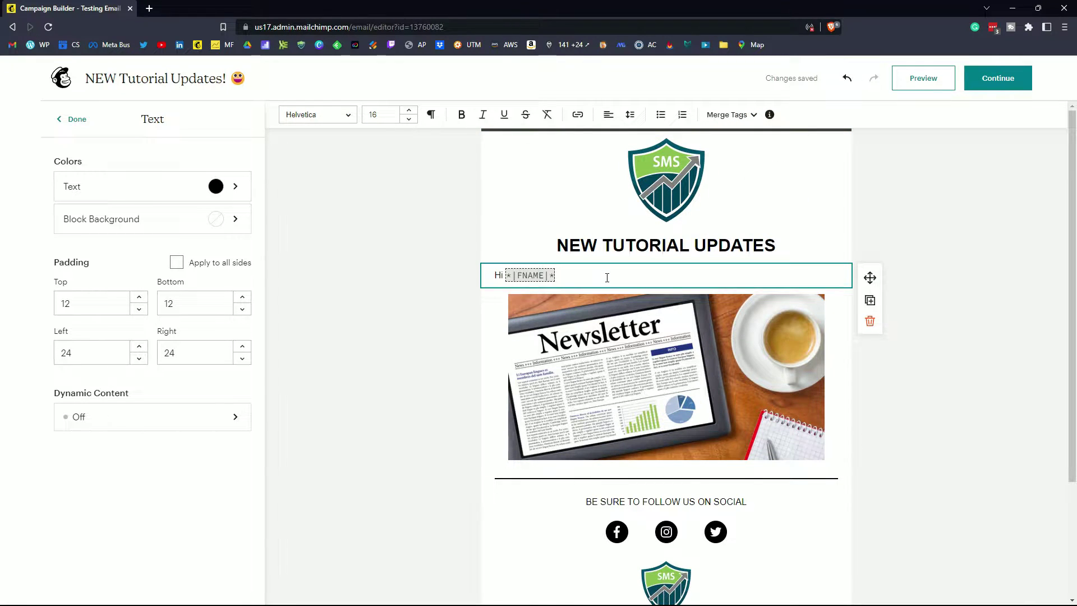
Add a 'Click Here to Check Out the New Updates' button above the divider, linked to the author's website
click(77, 119)
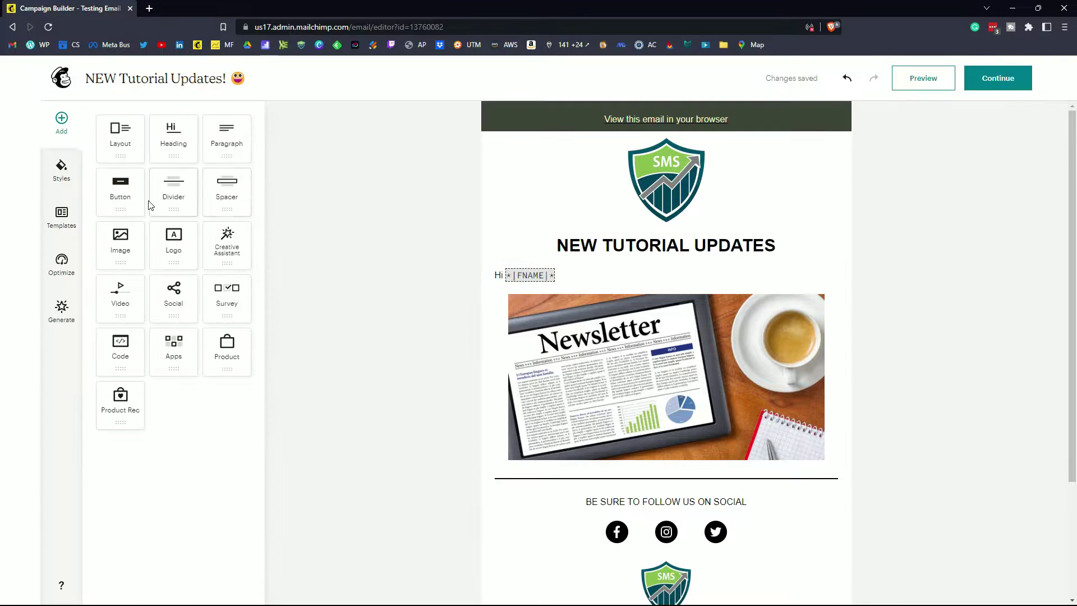
drag(120, 190, 621, 470)
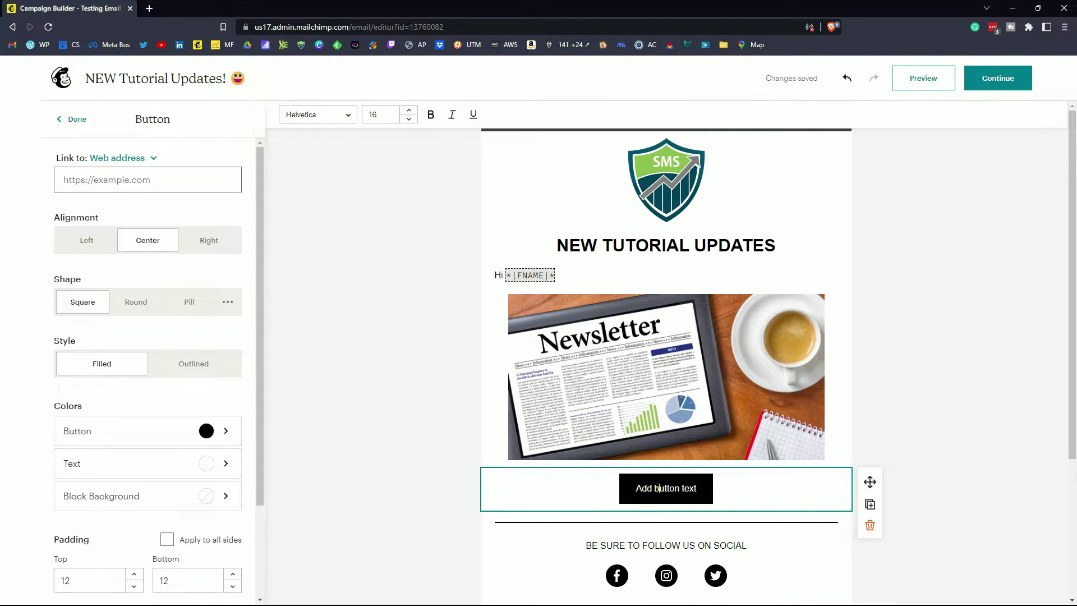
text(Click Here to Check Out the New Updates)
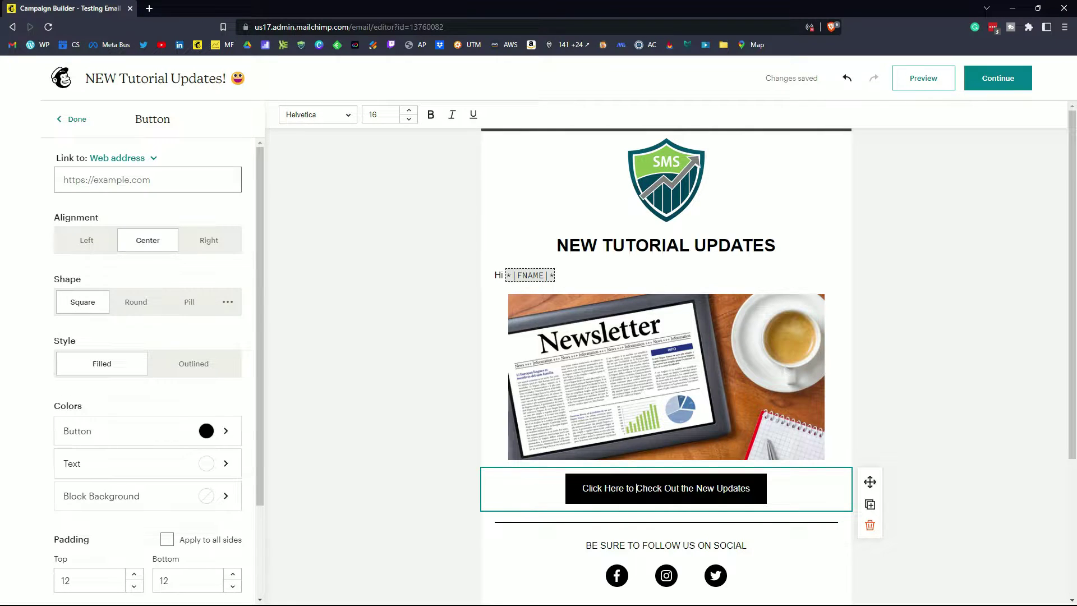
click(153, 178)
text(https://larrysnow.me)
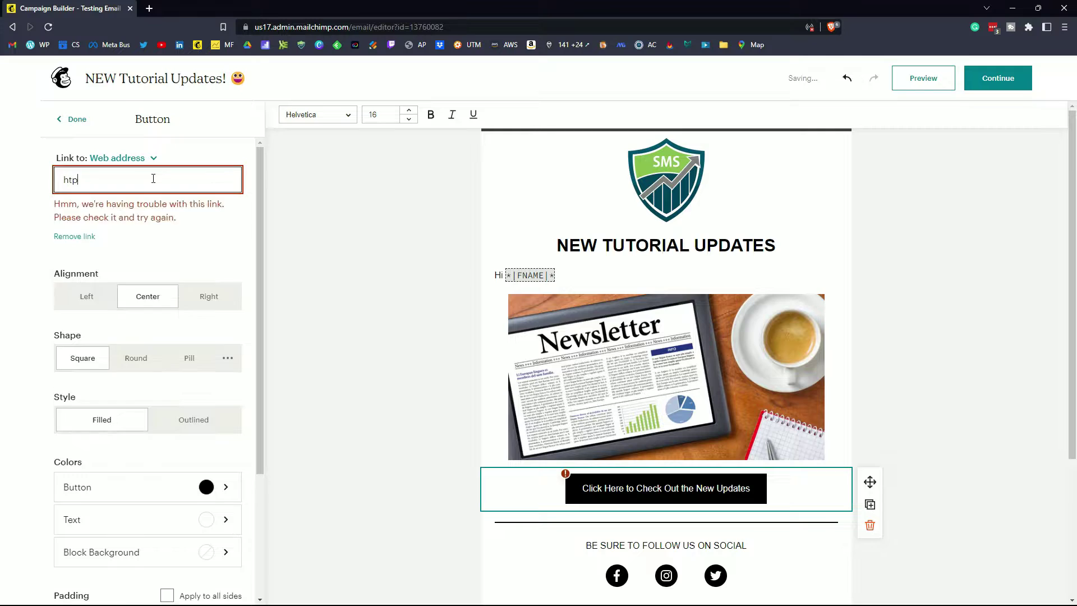
click(31, 249)
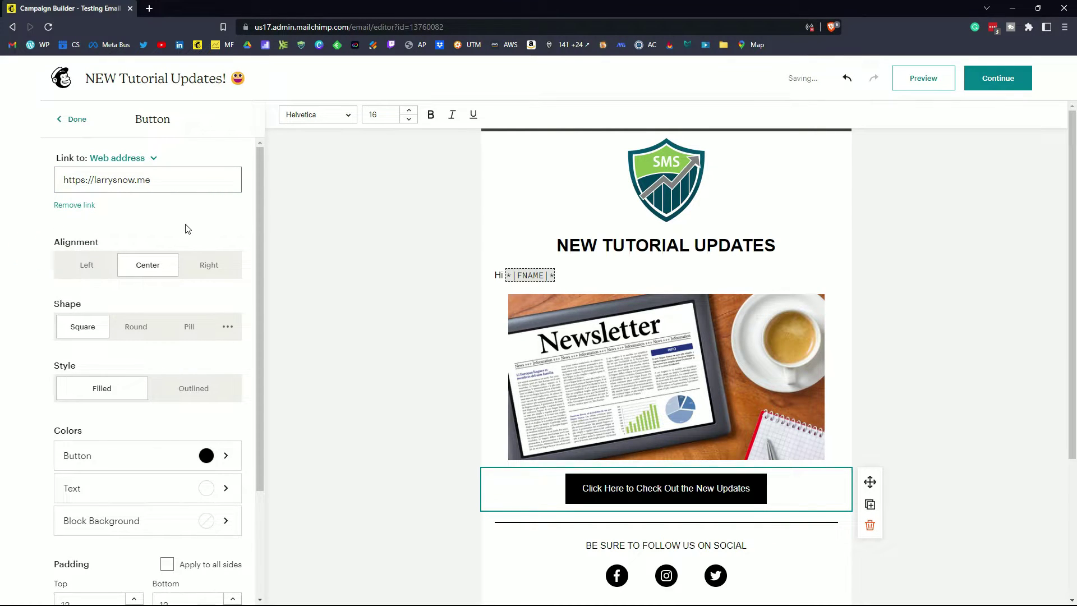
scroll(185, 228, down, 3)
scroll(838, 350, down, 1)
scroll(963, 326, up, 1)
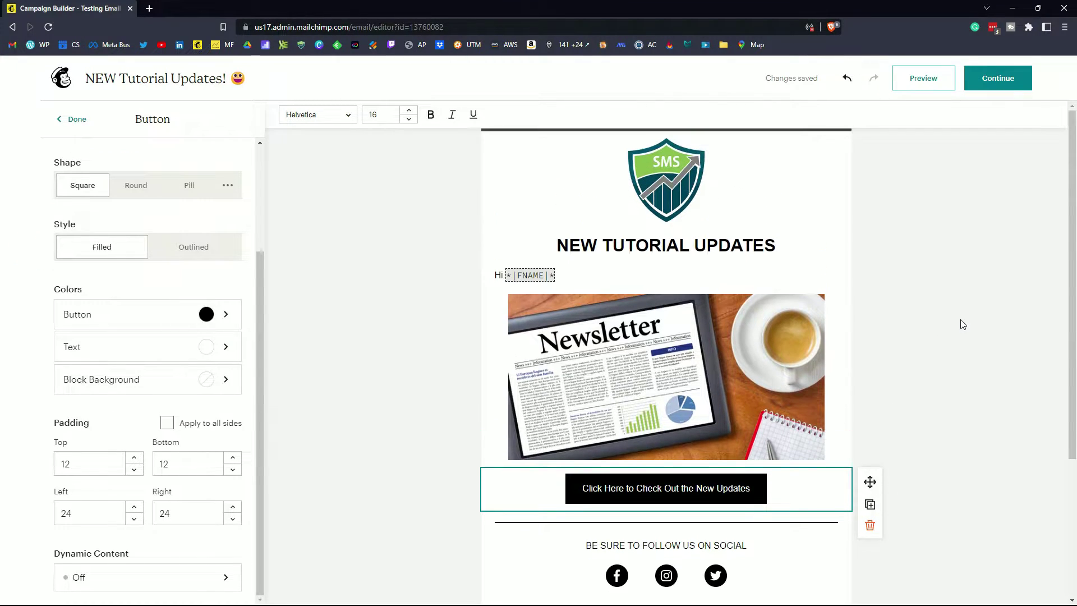
Preview the finished email, checking it at mobile size and back at desktop width
click(921, 82)
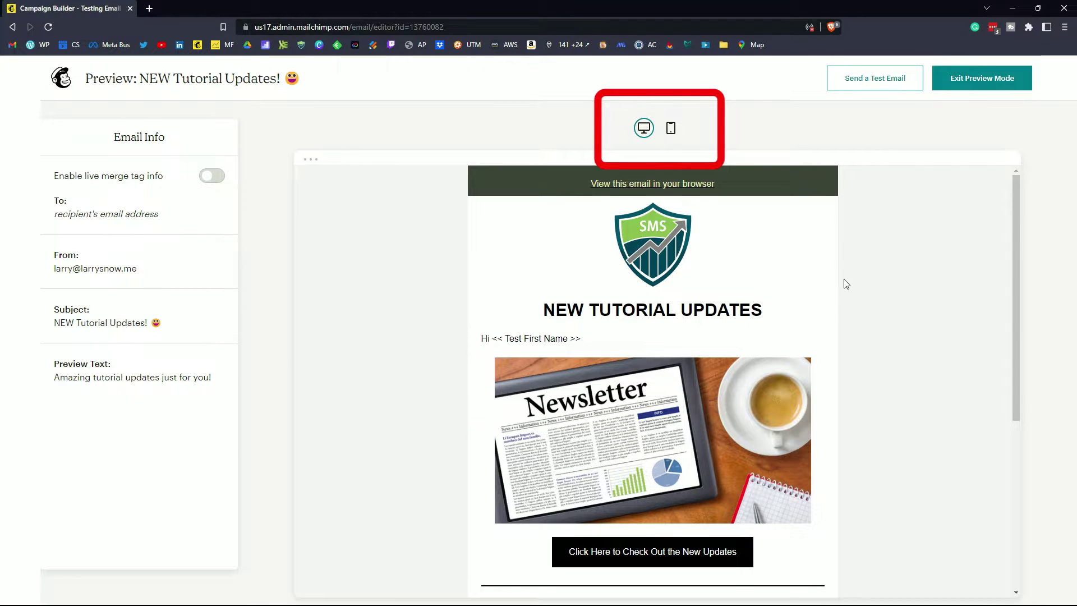
scroll(845, 283, down, 2)
scroll(845, 283, up, 2)
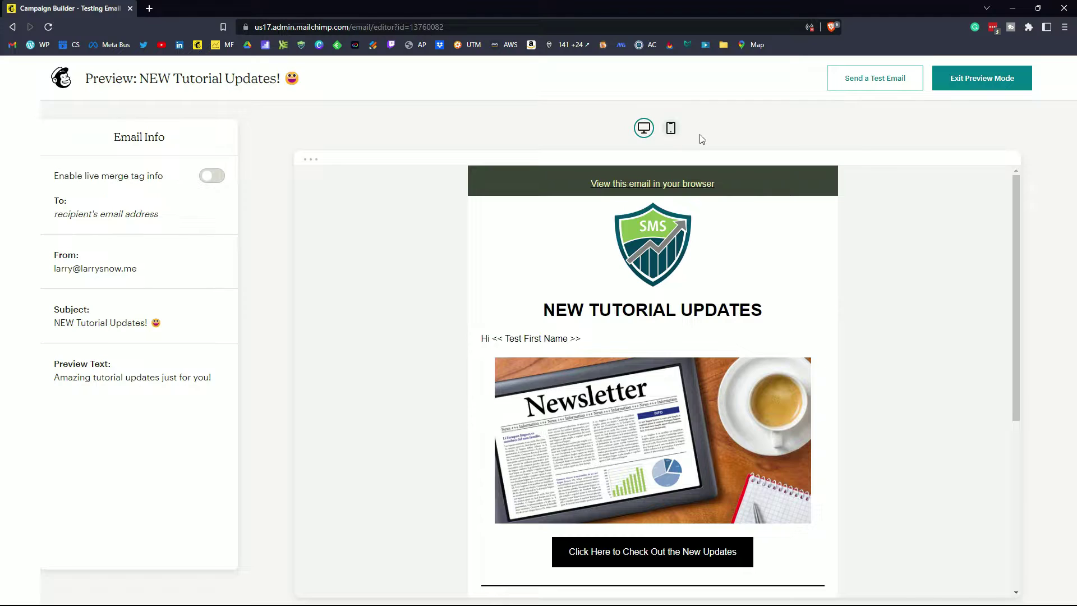
click(670, 128)
drag(739, 218, 724, 179)
click(643, 128)
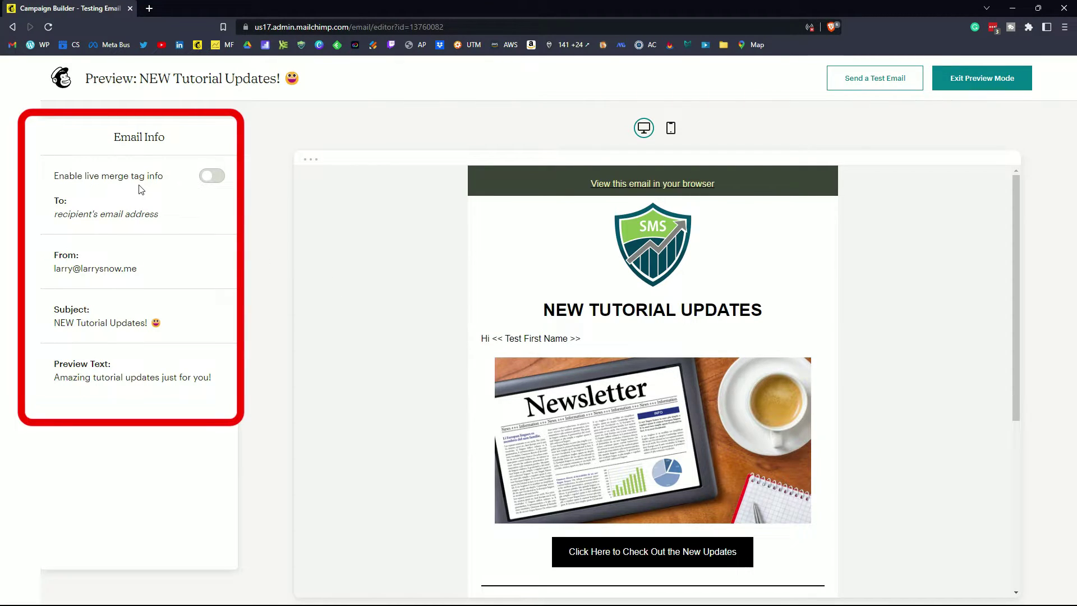
Turn on live merge tag info and cycle through several subscribers' personalised greetings
click(218, 178)
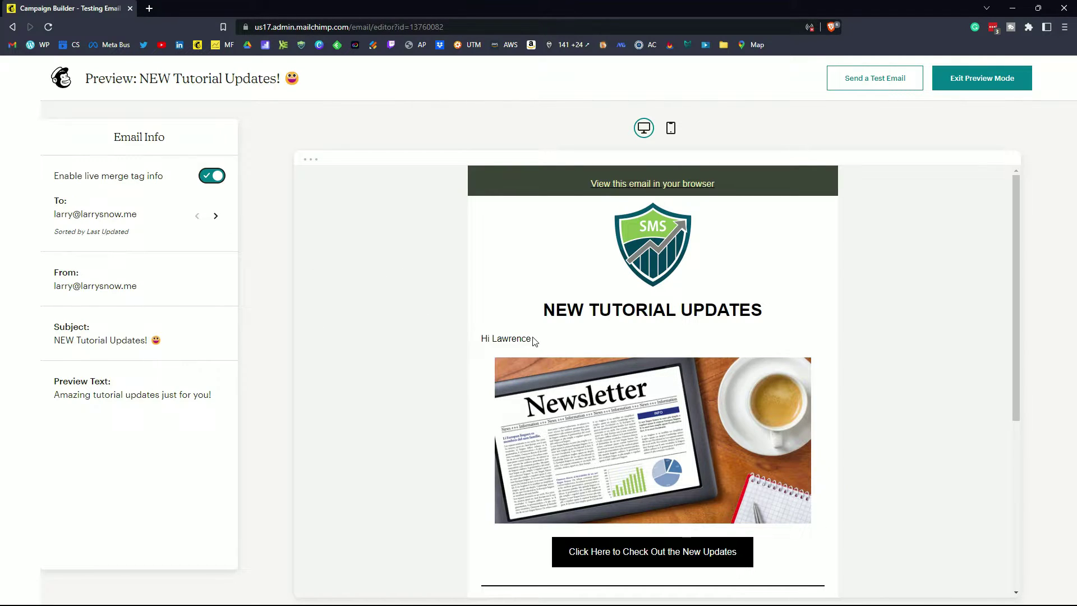
click(216, 216)
click(215, 217)
click(215, 217)
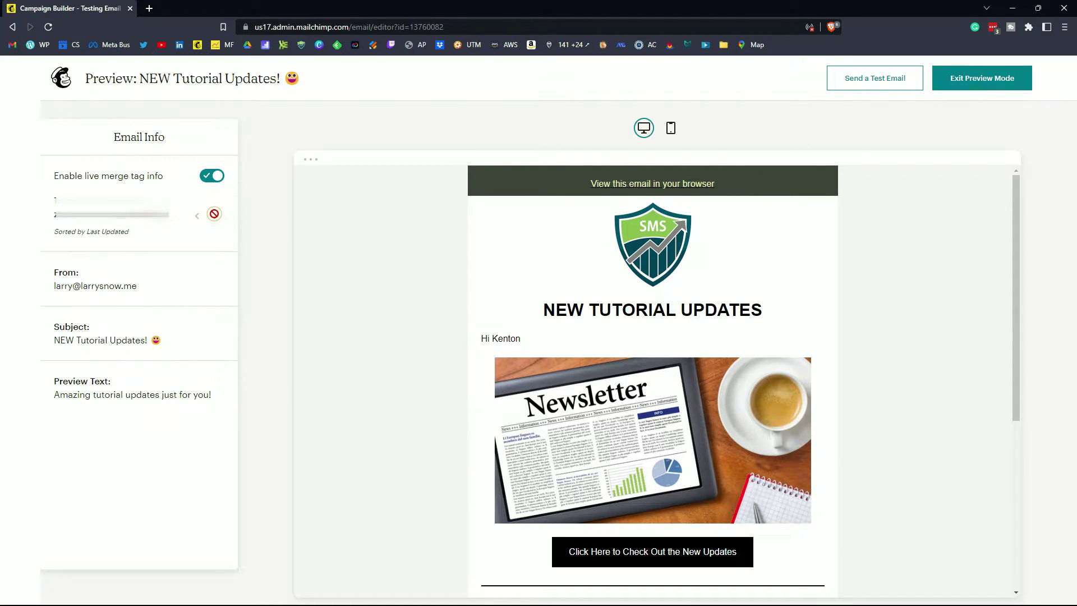
click(215, 216)
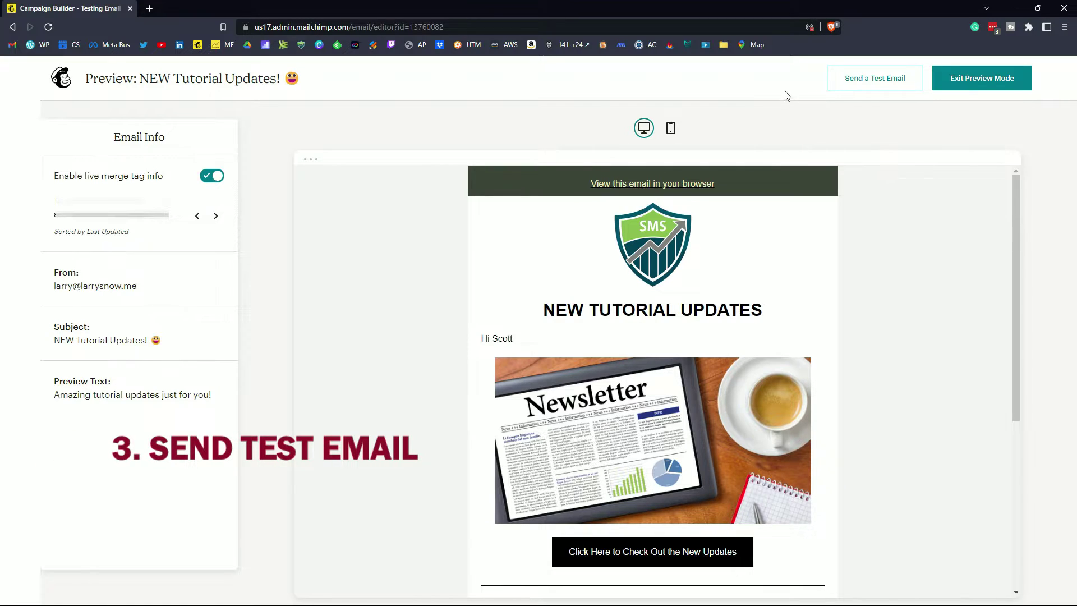
Send a test of the email to the pasted inbox address, with the personal message option expanded
click(877, 79)
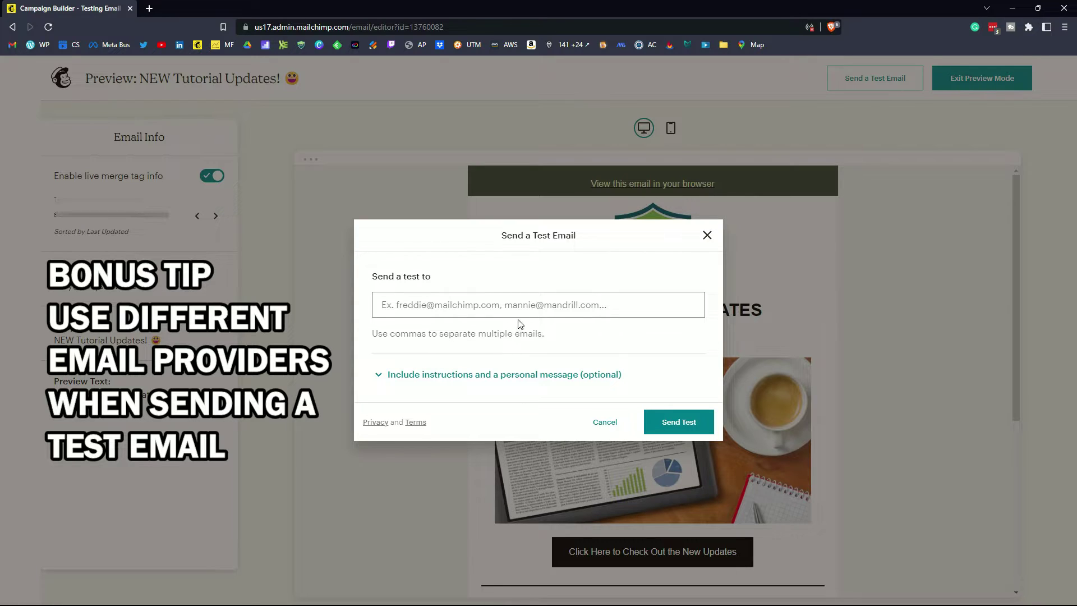
click(531, 306)
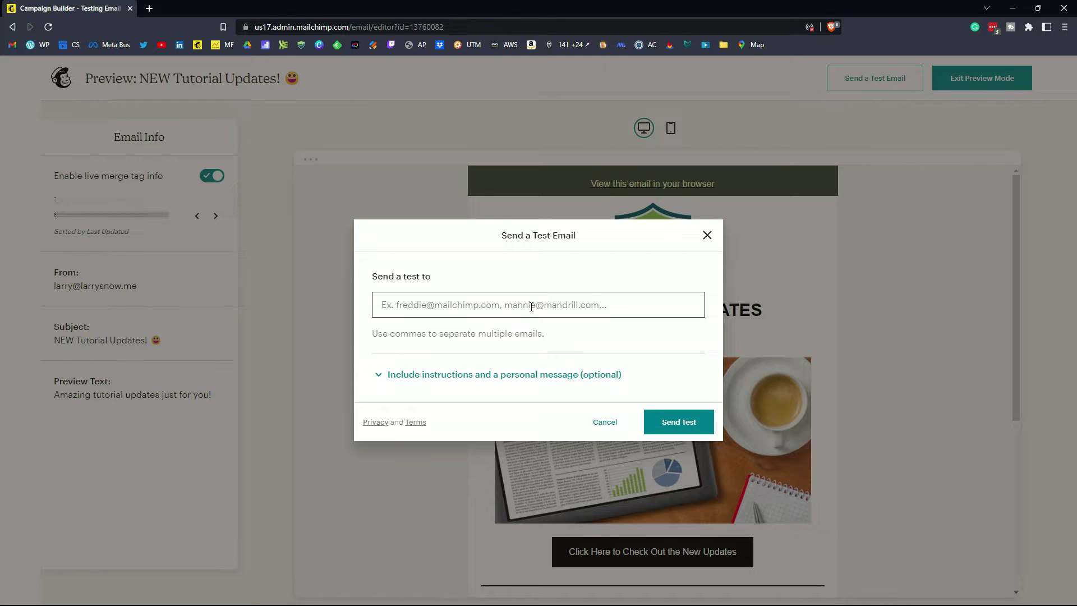
click(511, 309)
key(ctrl+v)
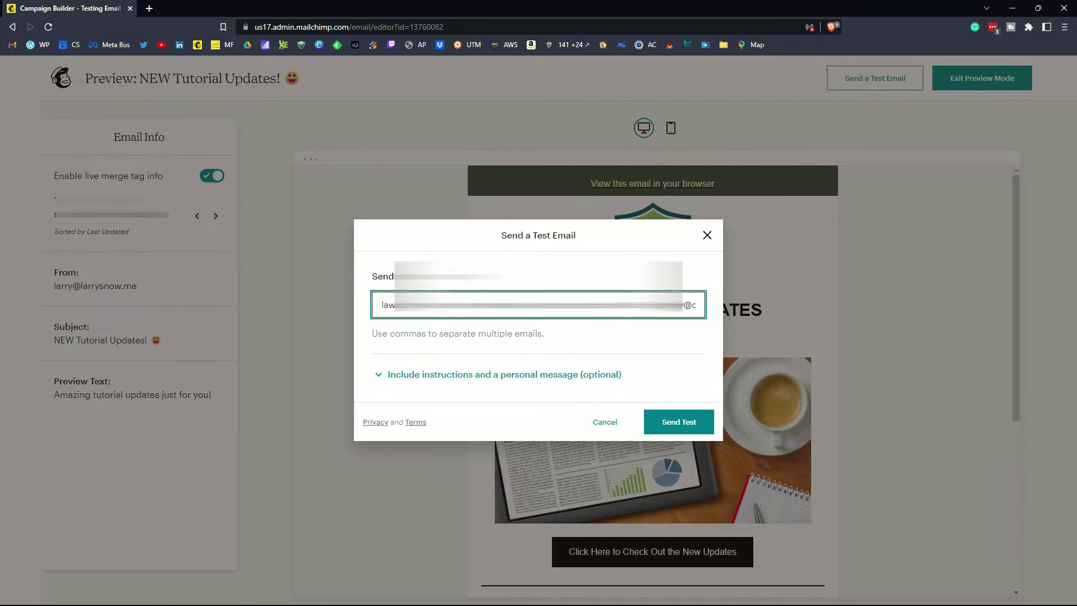
click(448, 374)
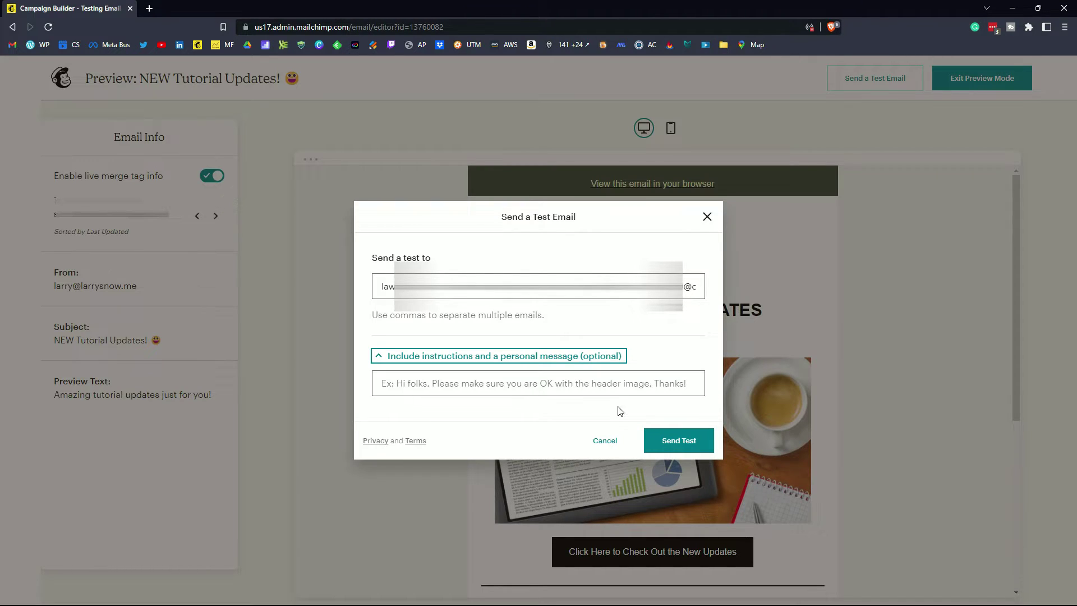
click(677, 441)
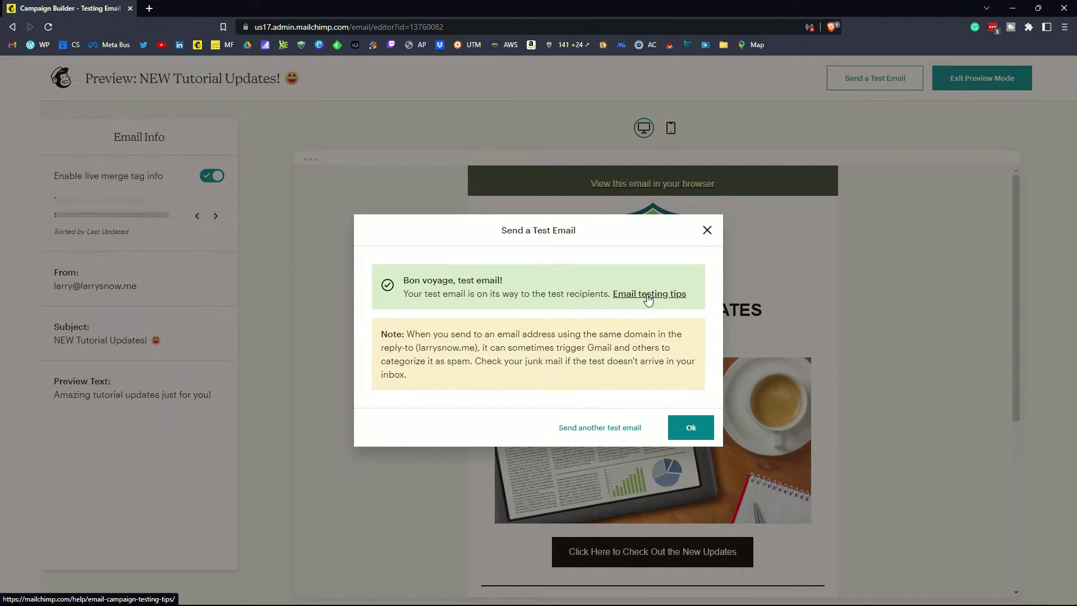
Check the received test in Yahoo and Gmail, noting the unfilled << Test First Name >> greeting, then return to Mailchimp
click(692, 431)
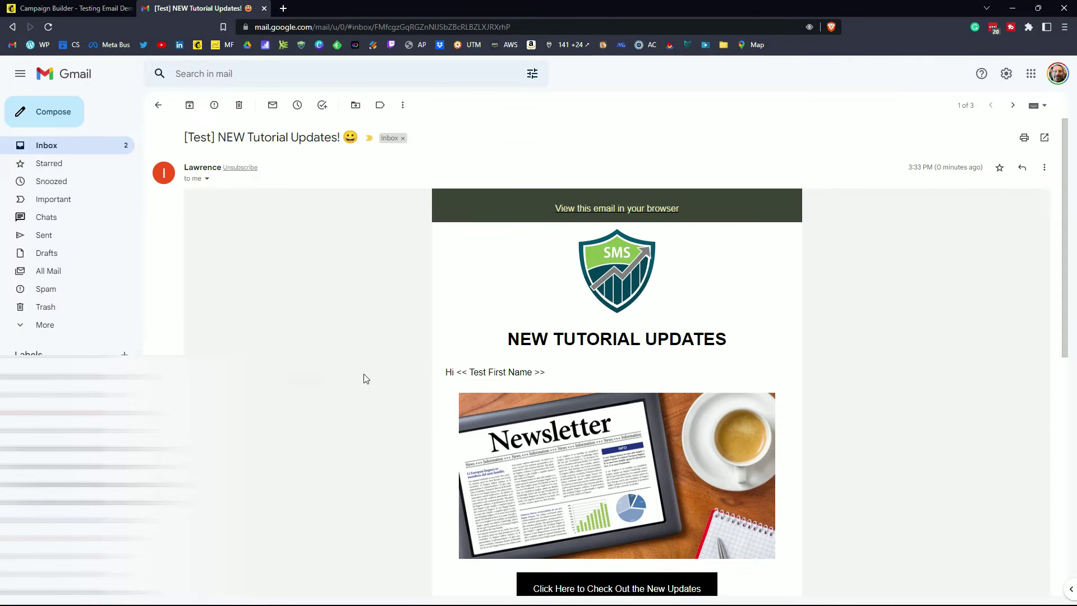
scroll(365, 378, down, 1)
drag(559, 315, 482, 314)
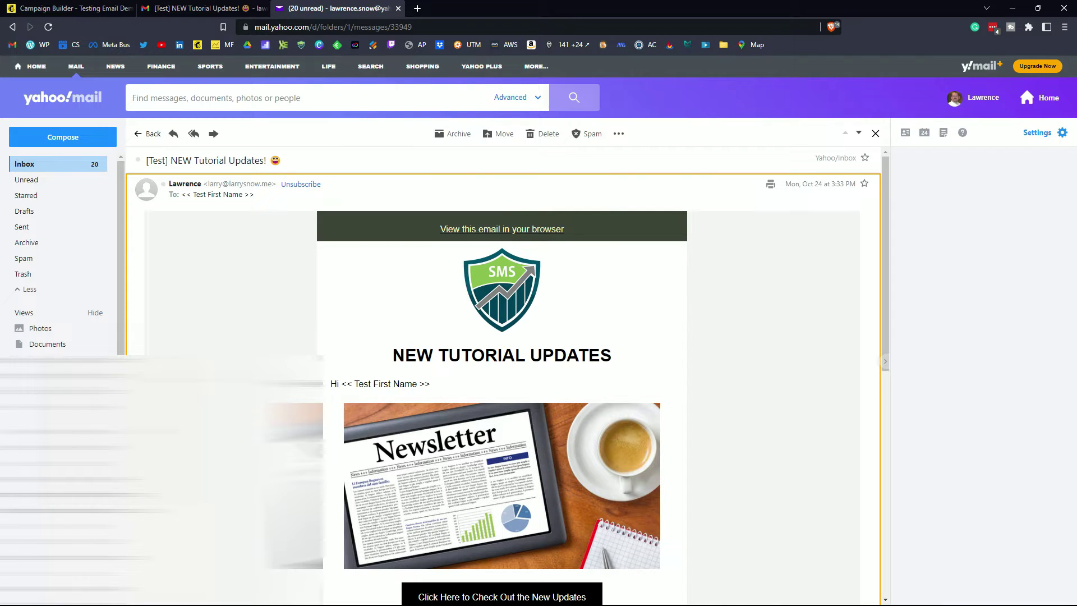
scroll(502, 376, down, 1)
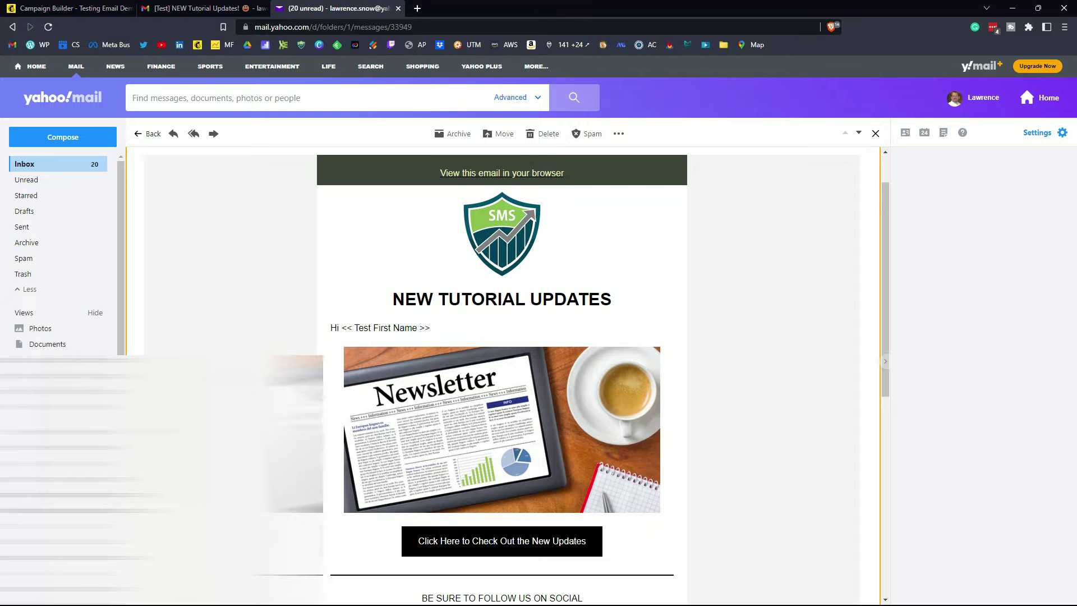
key(ctrl+w)
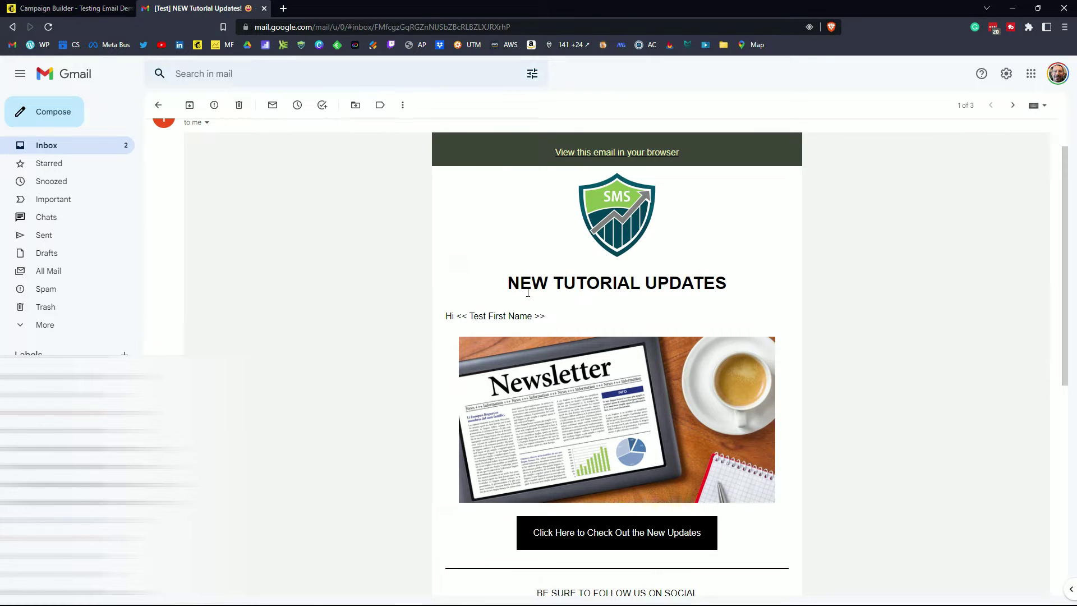
drag(548, 316, 459, 319)
key(ctrl+shift+Tab)
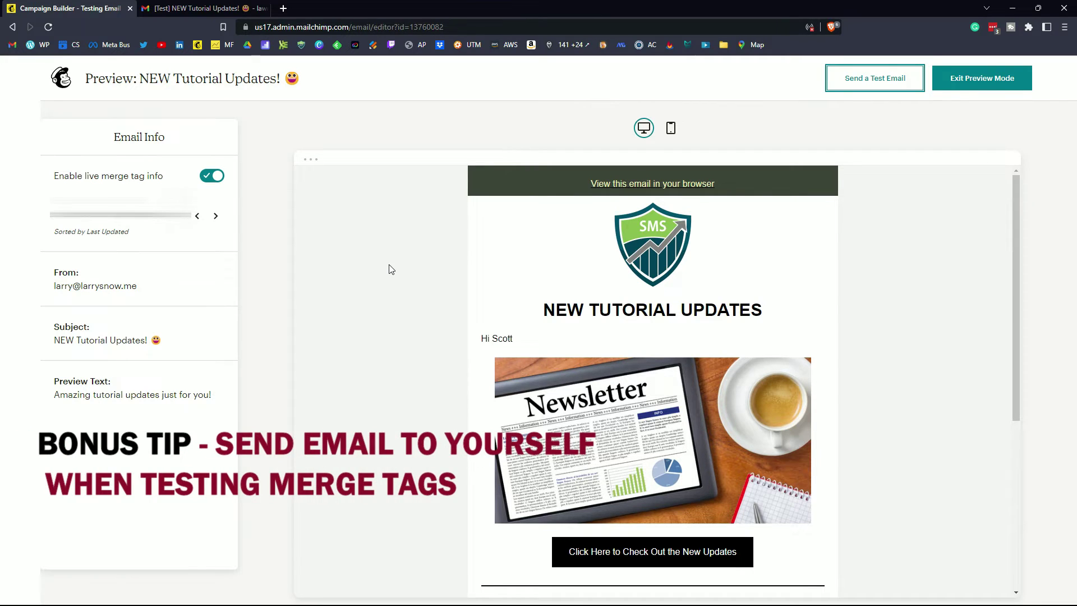
Exit Preview Mode and continue to the Testing Email Demo campaign checklist
click(964, 78)
click(1004, 81)
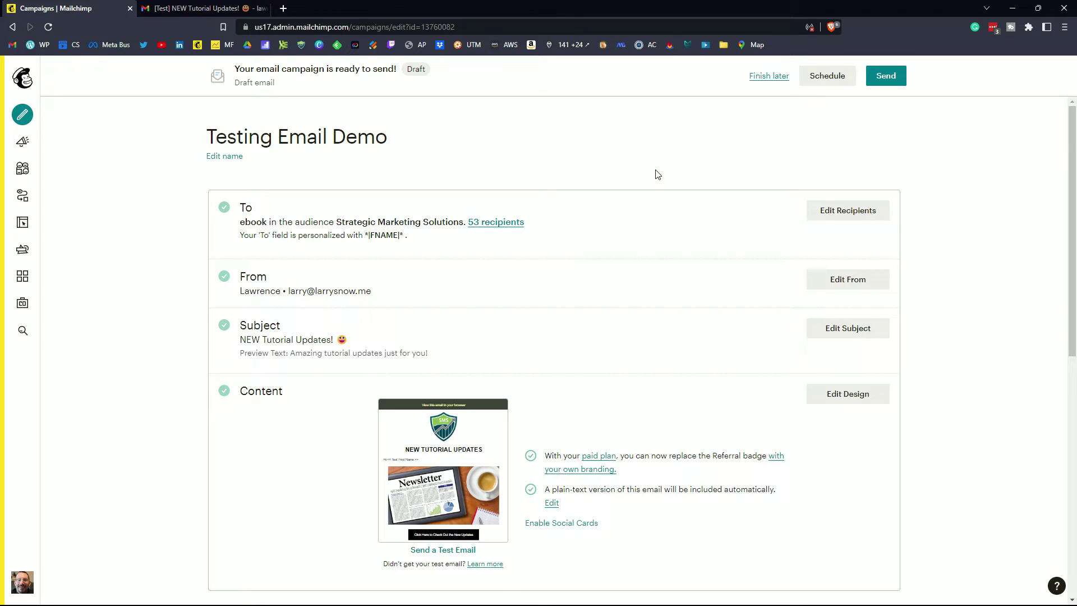
Restrict the campaign's recipients to the test tag only and save the change
click(837, 213)
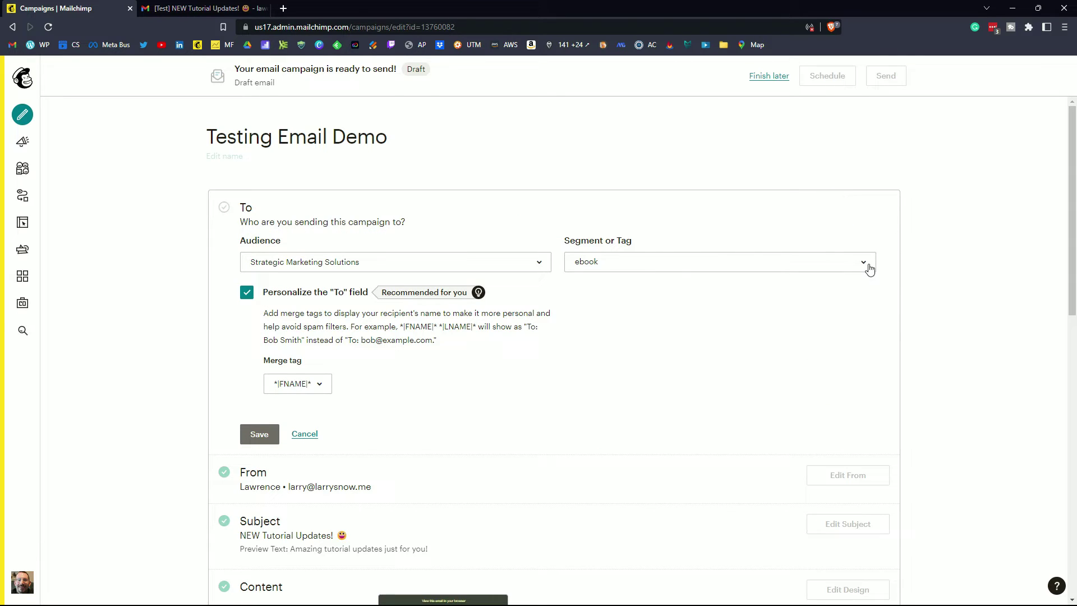
click(868, 264)
scroll(769, 402, down, 1)
scroll(771, 407, down, 6)
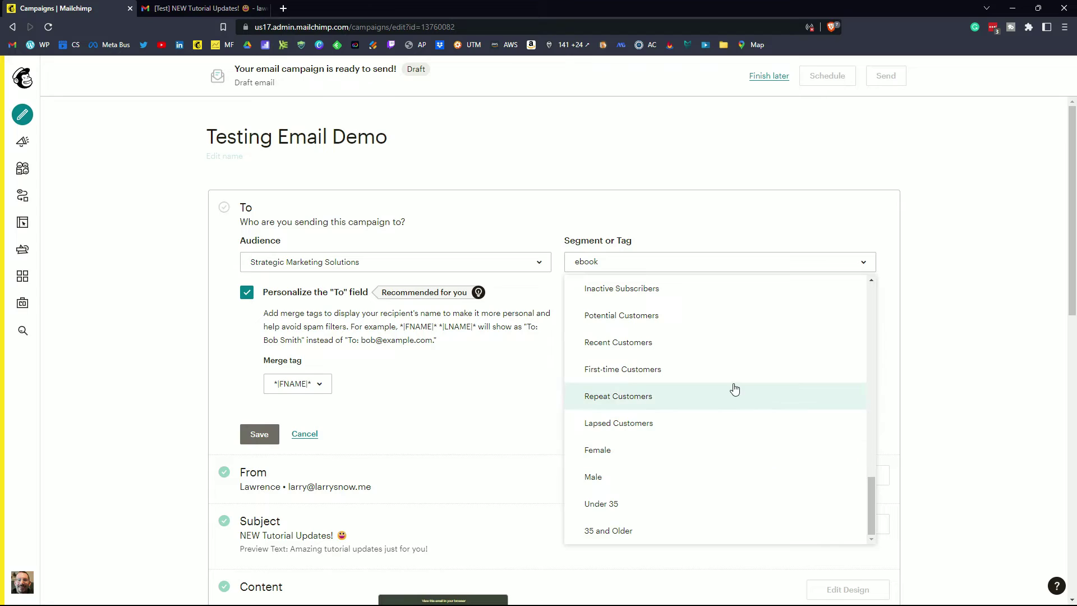
scroll(732, 386, up, 5)
click(620, 324)
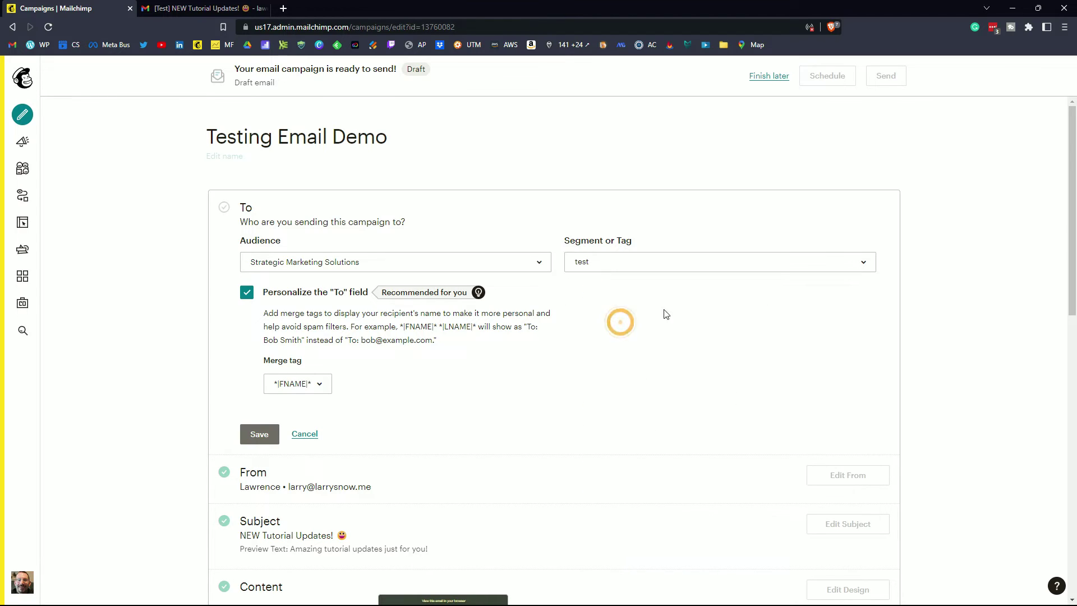
click(258, 435)
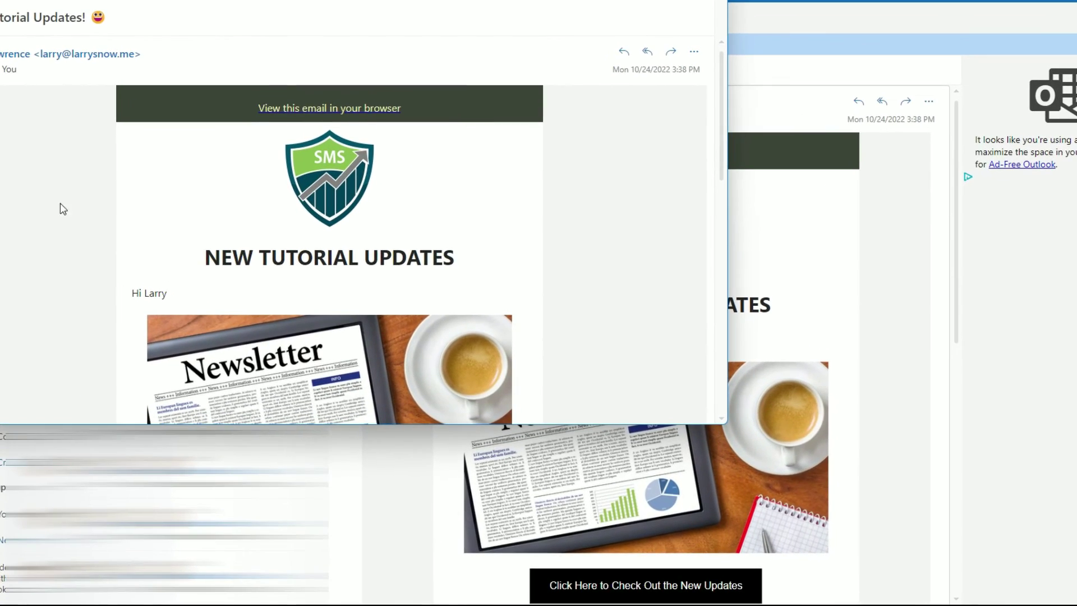
scroll(82, 204, down, 1)
drag(167, 229, 134, 230)
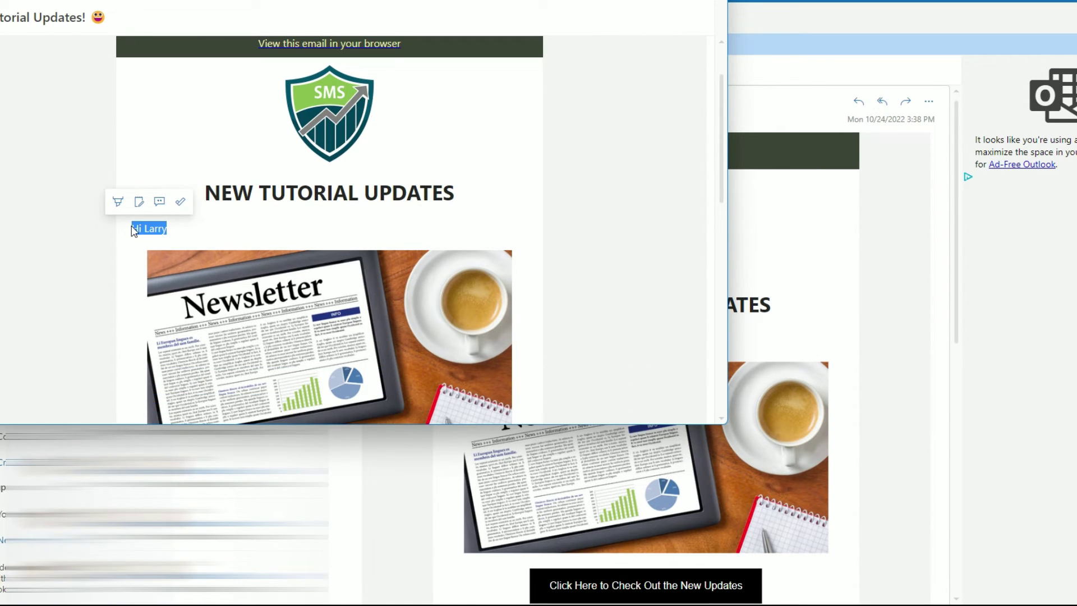
click(80, 31)
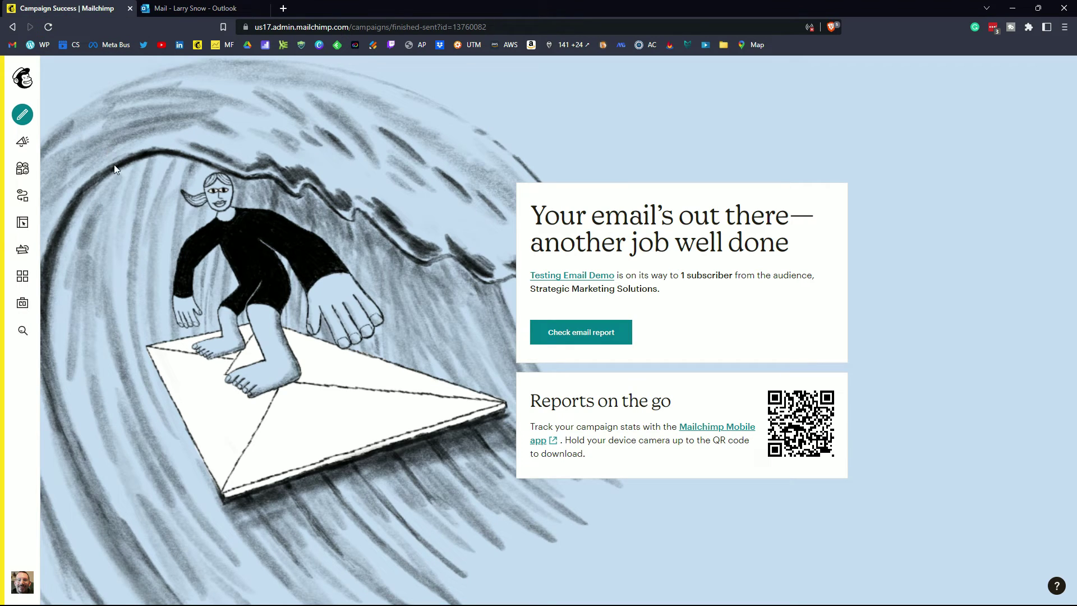
Replicate the Testing Email Demo campaign from the All campaigns list
mouse_move(42, 168)
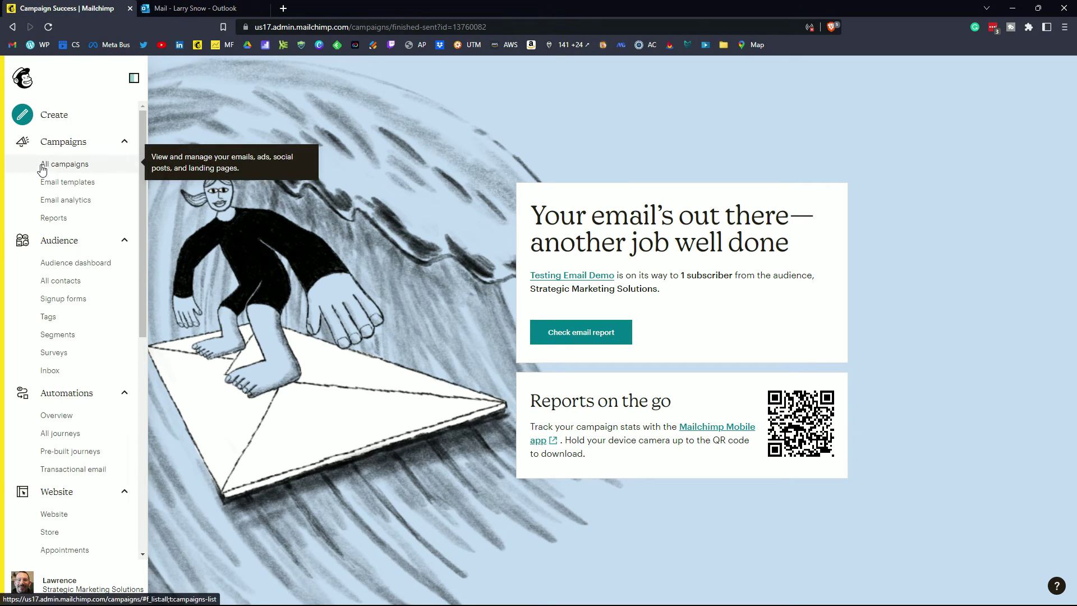
click(71, 161)
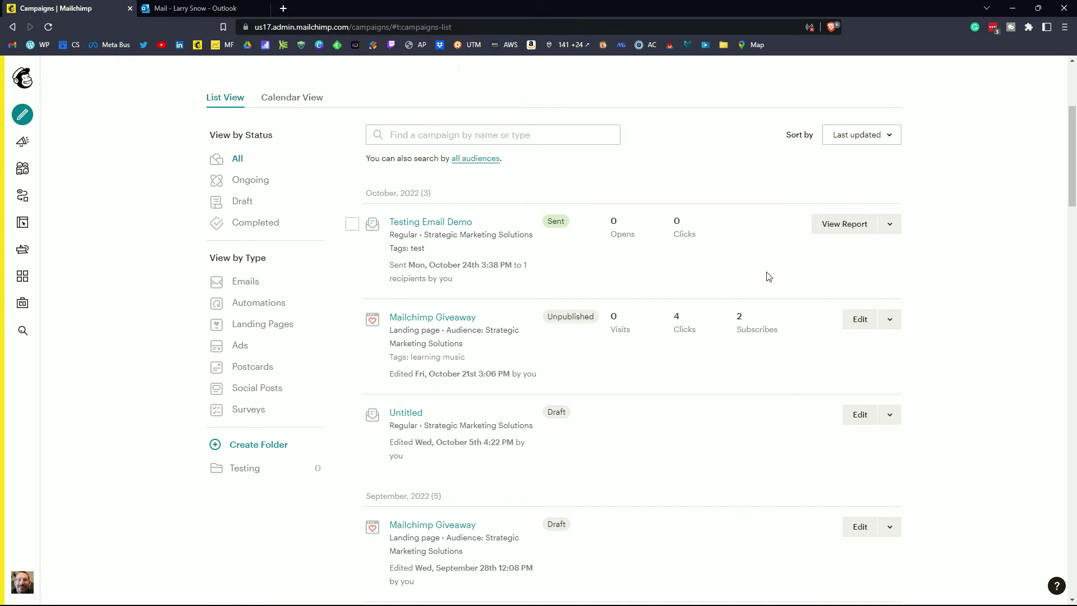
click(892, 230)
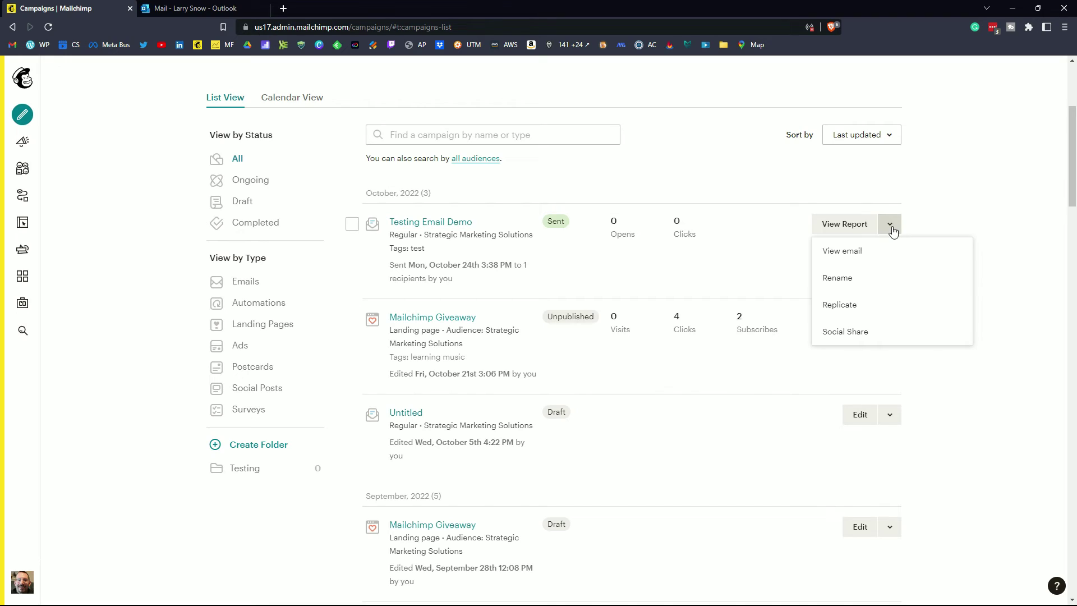
click(849, 304)
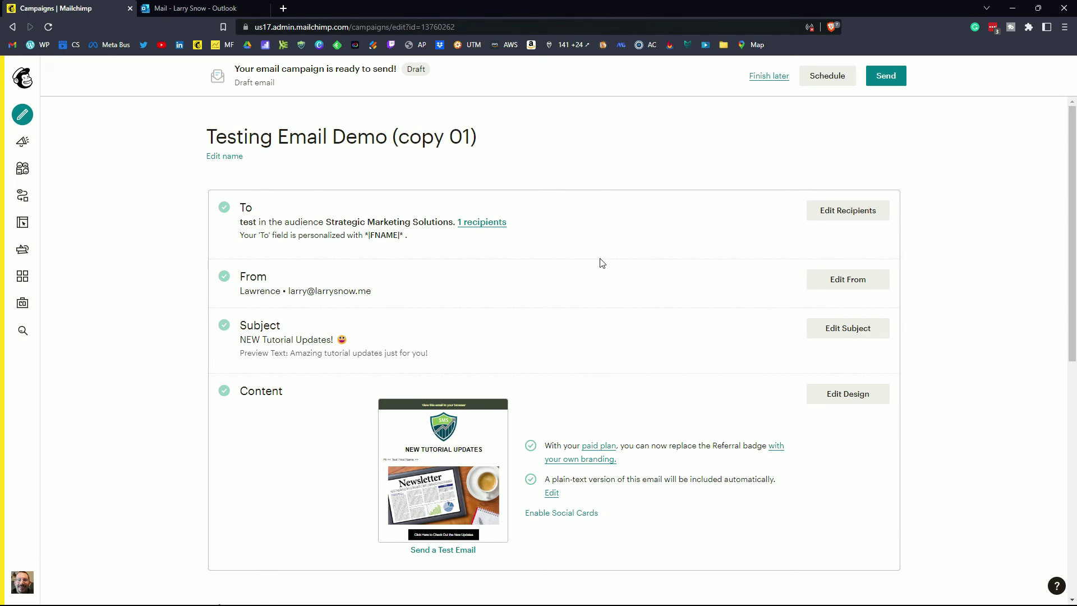
Rename the copy to 'Ebook Segment New Tutorials' and save the name
click(224, 156)
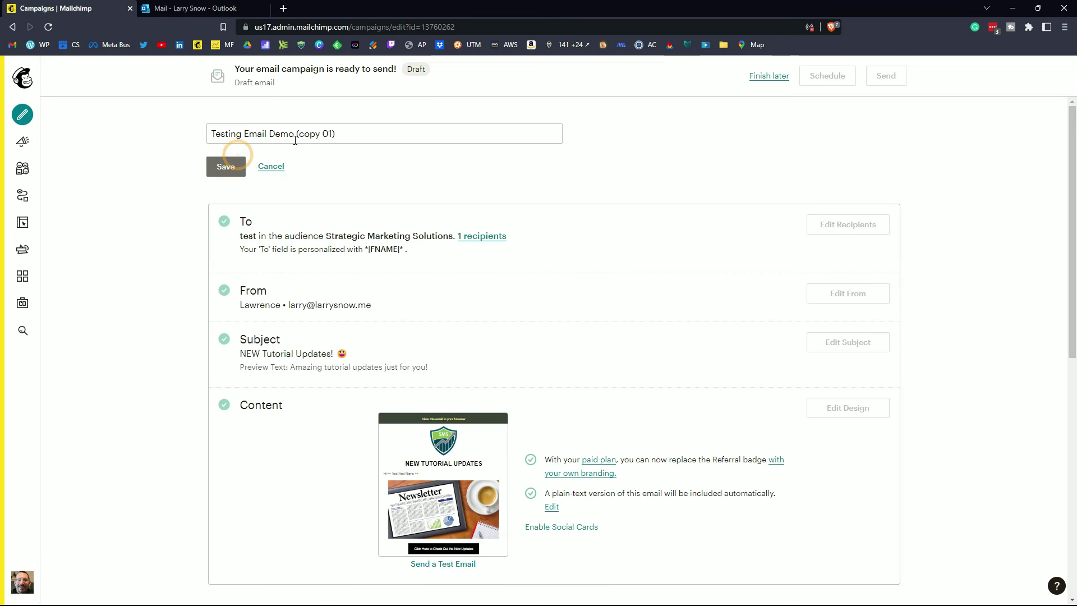
key(ctrl+a)
text(Ebook Segment New Tutorials)
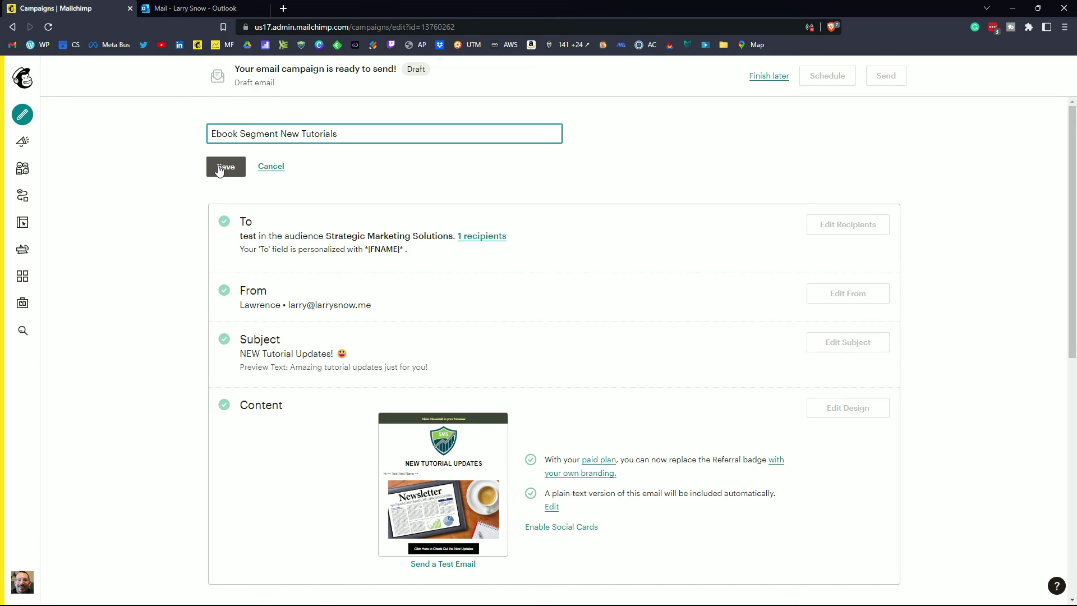
click(219, 171)
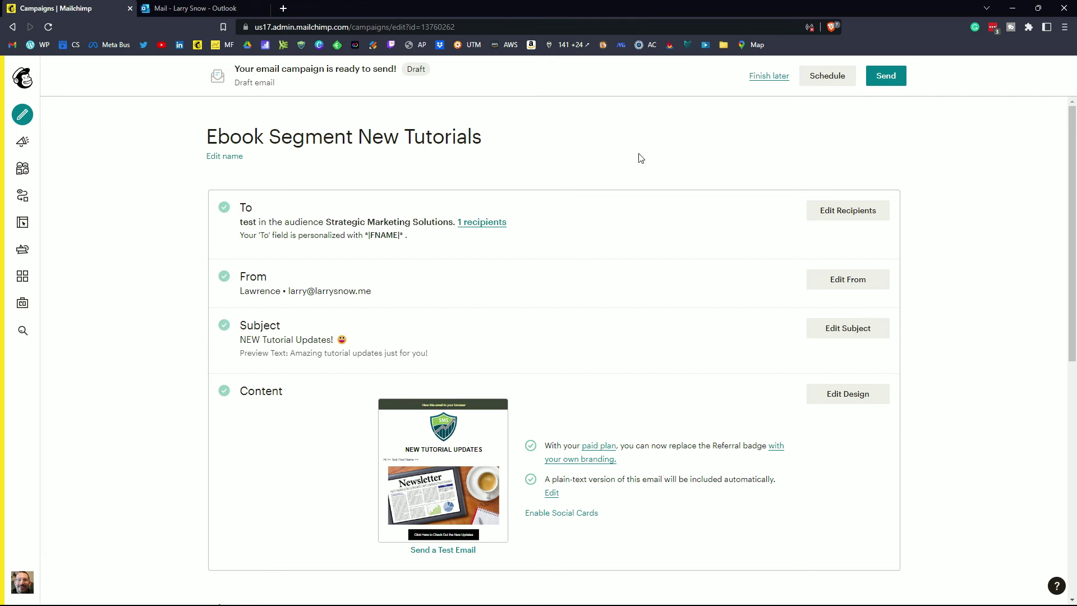
Switch the campaign's recipients to the ebook tag, reaching 53 contacts, and save
click(846, 213)
click(861, 262)
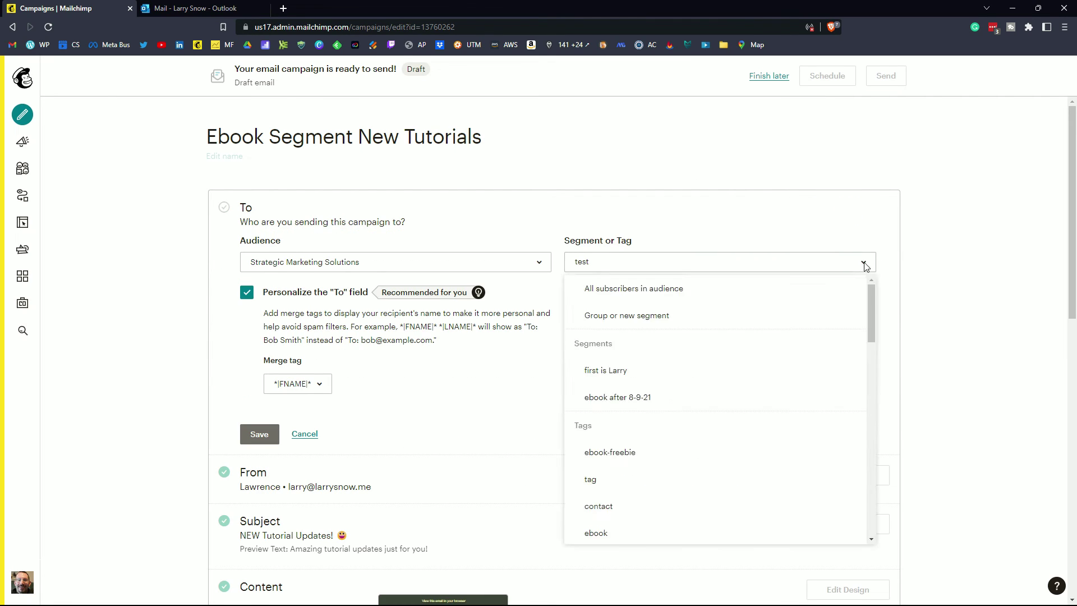
click(871, 437)
scroll(881, 353, up, 2)
click(593, 303)
click(259, 434)
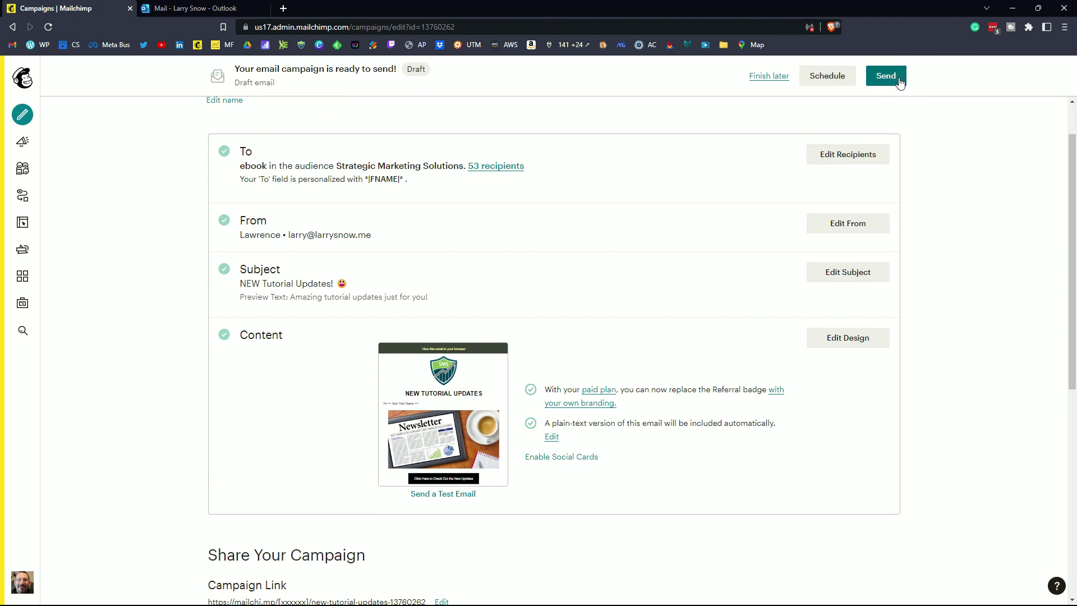